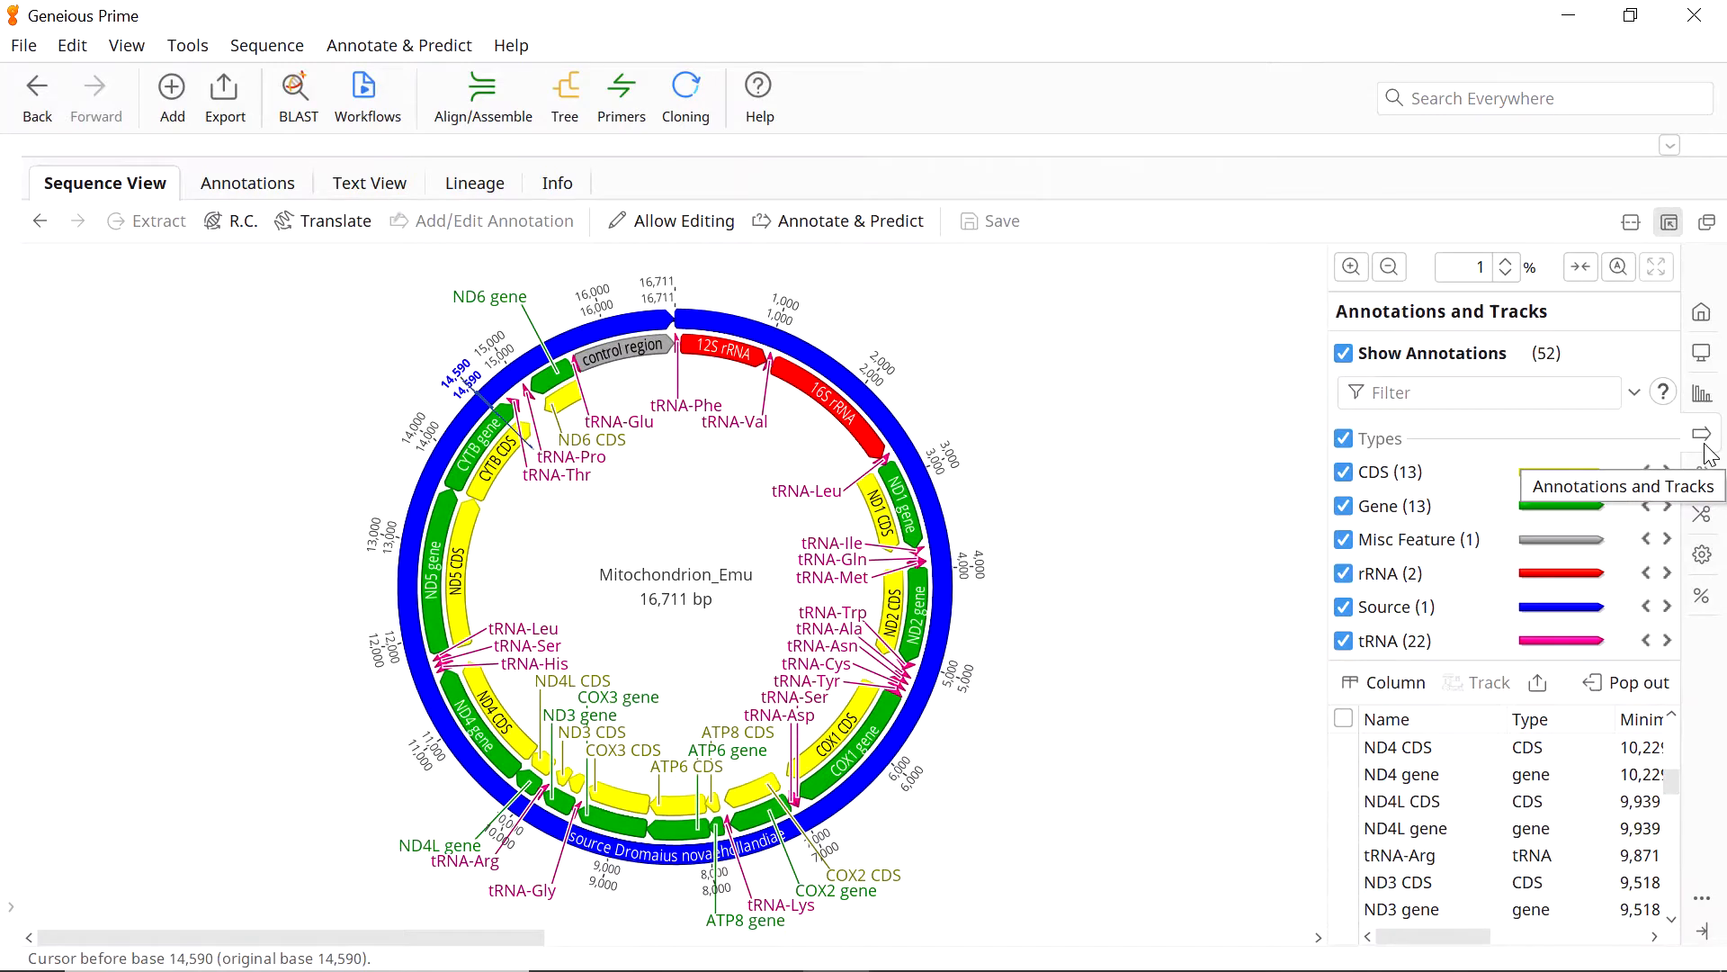
Hide the CDS annotations on the circular map, and pop the annotation table out and back in
{"action": "left_click", "coordinate": [1330, 474]}
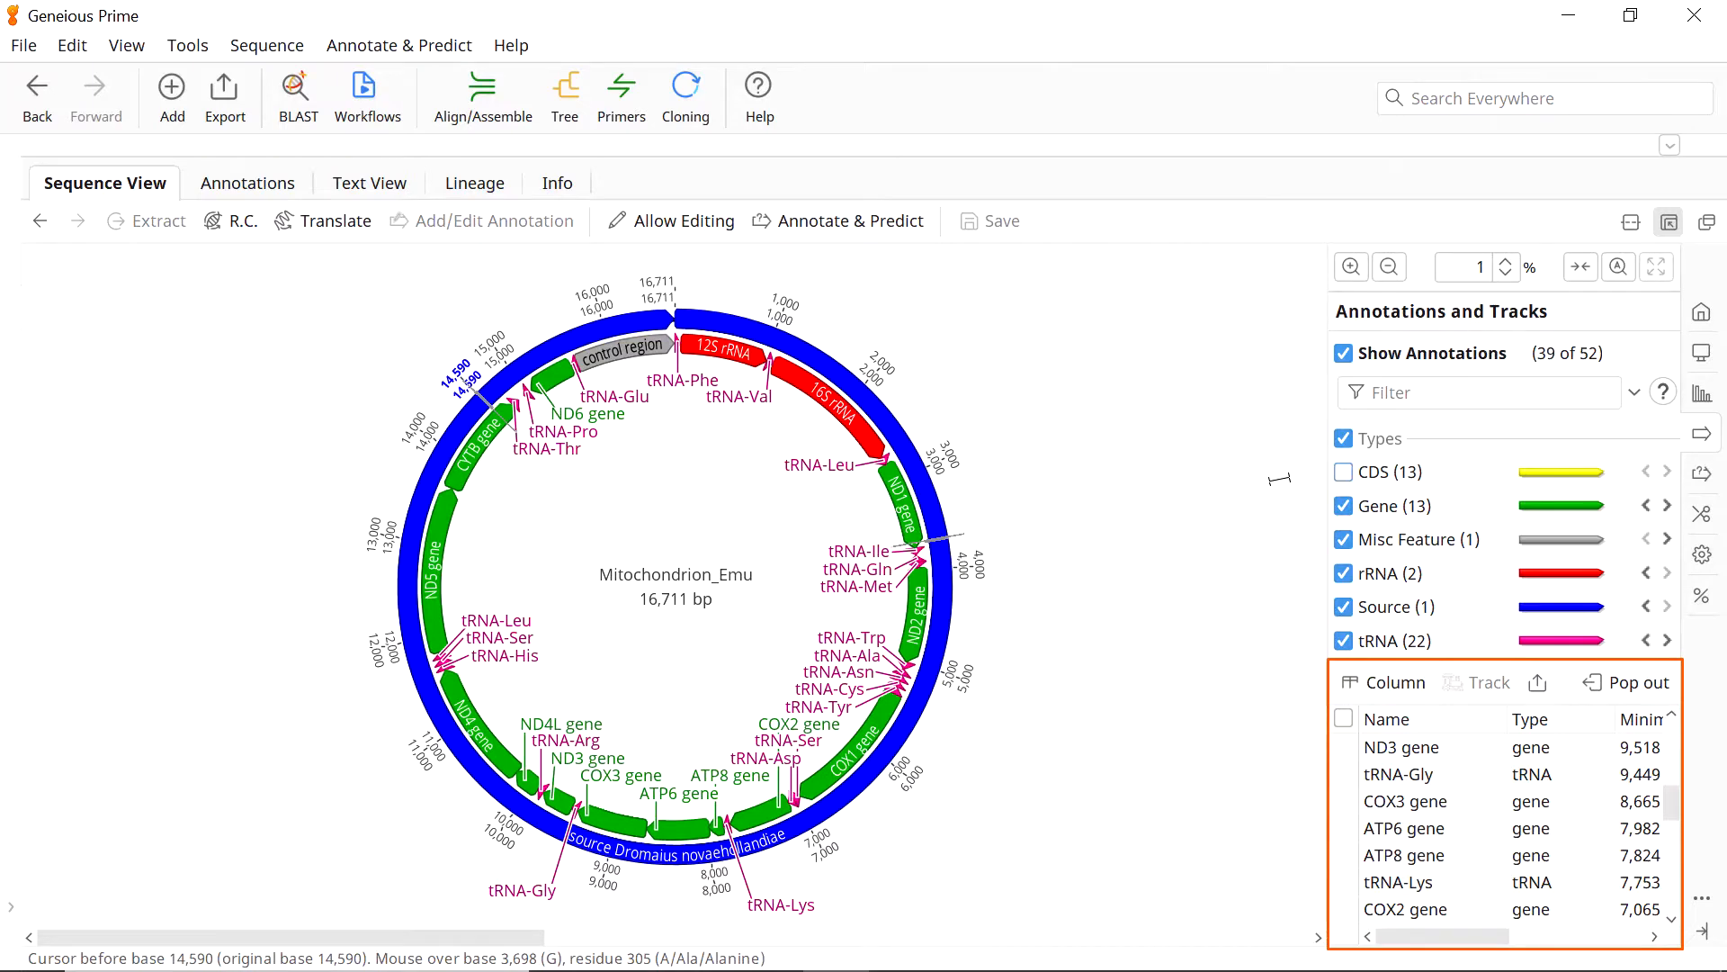
{"action": "left_click_drag", "start_coordinate": [1673, 800], "coordinate": [1676, 724]}
{"action": "left_click", "coordinate": [1633, 689]}
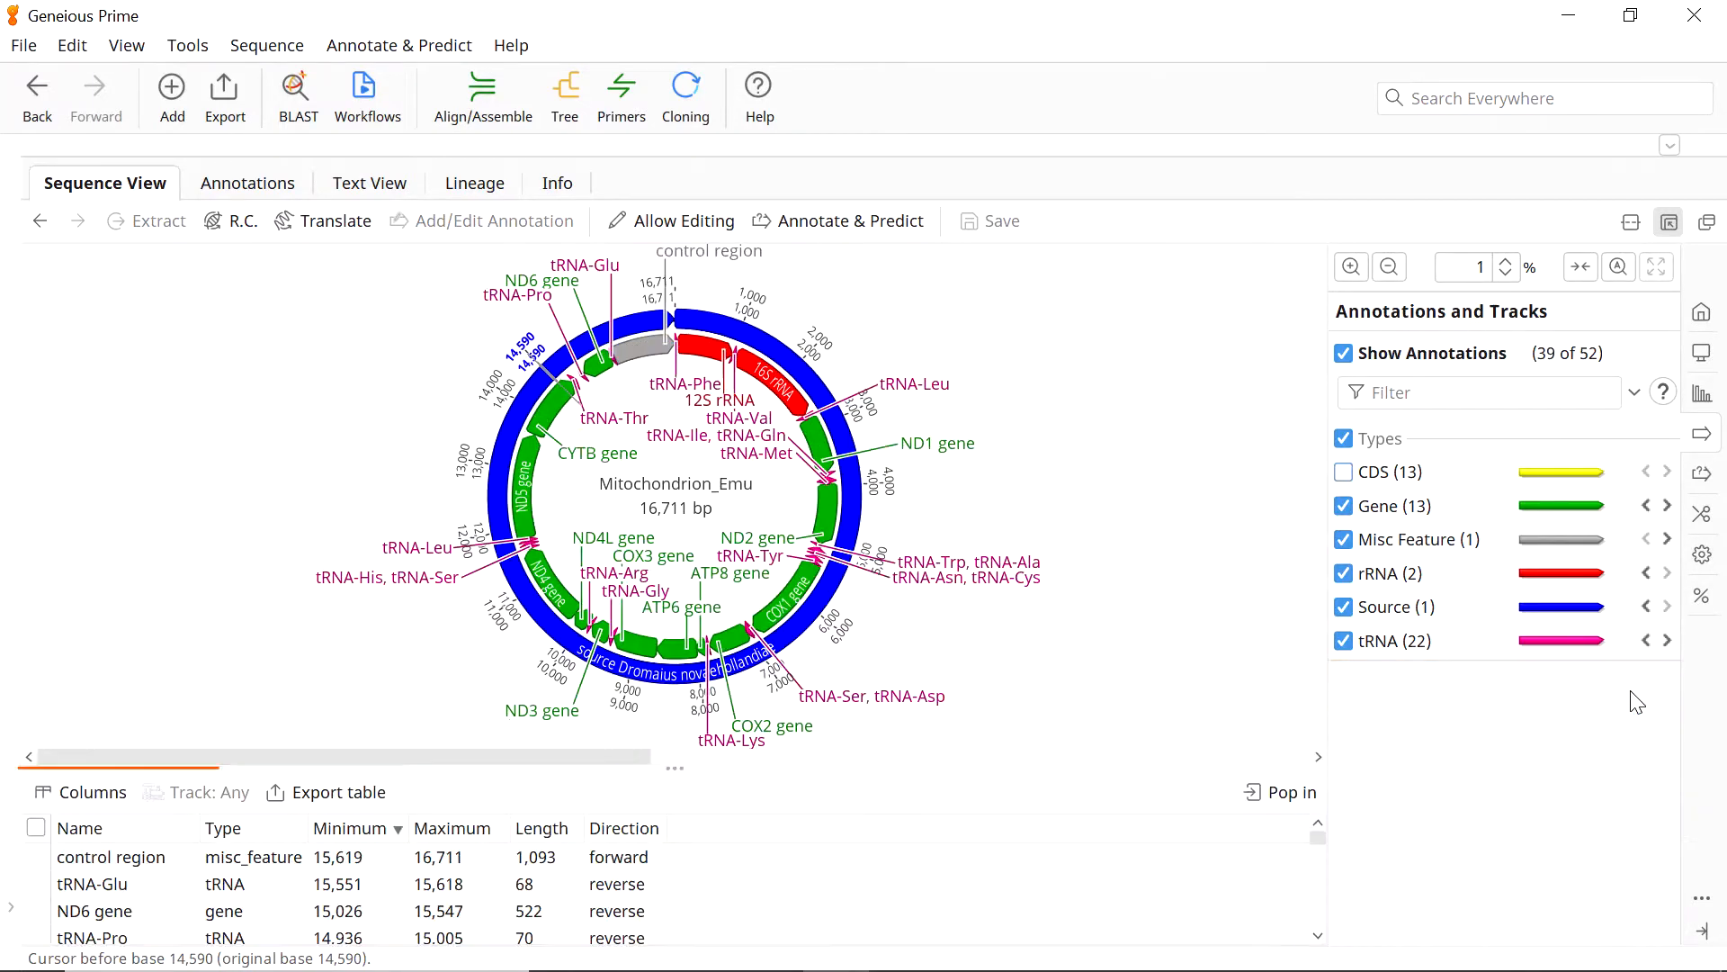
{"action": "left_click", "coordinate": [1273, 795]}
Show the full annotation table for the emu mitochondrion, limited to the Gene annotation type
{"action": "left_click", "coordinate": [254, 198]}
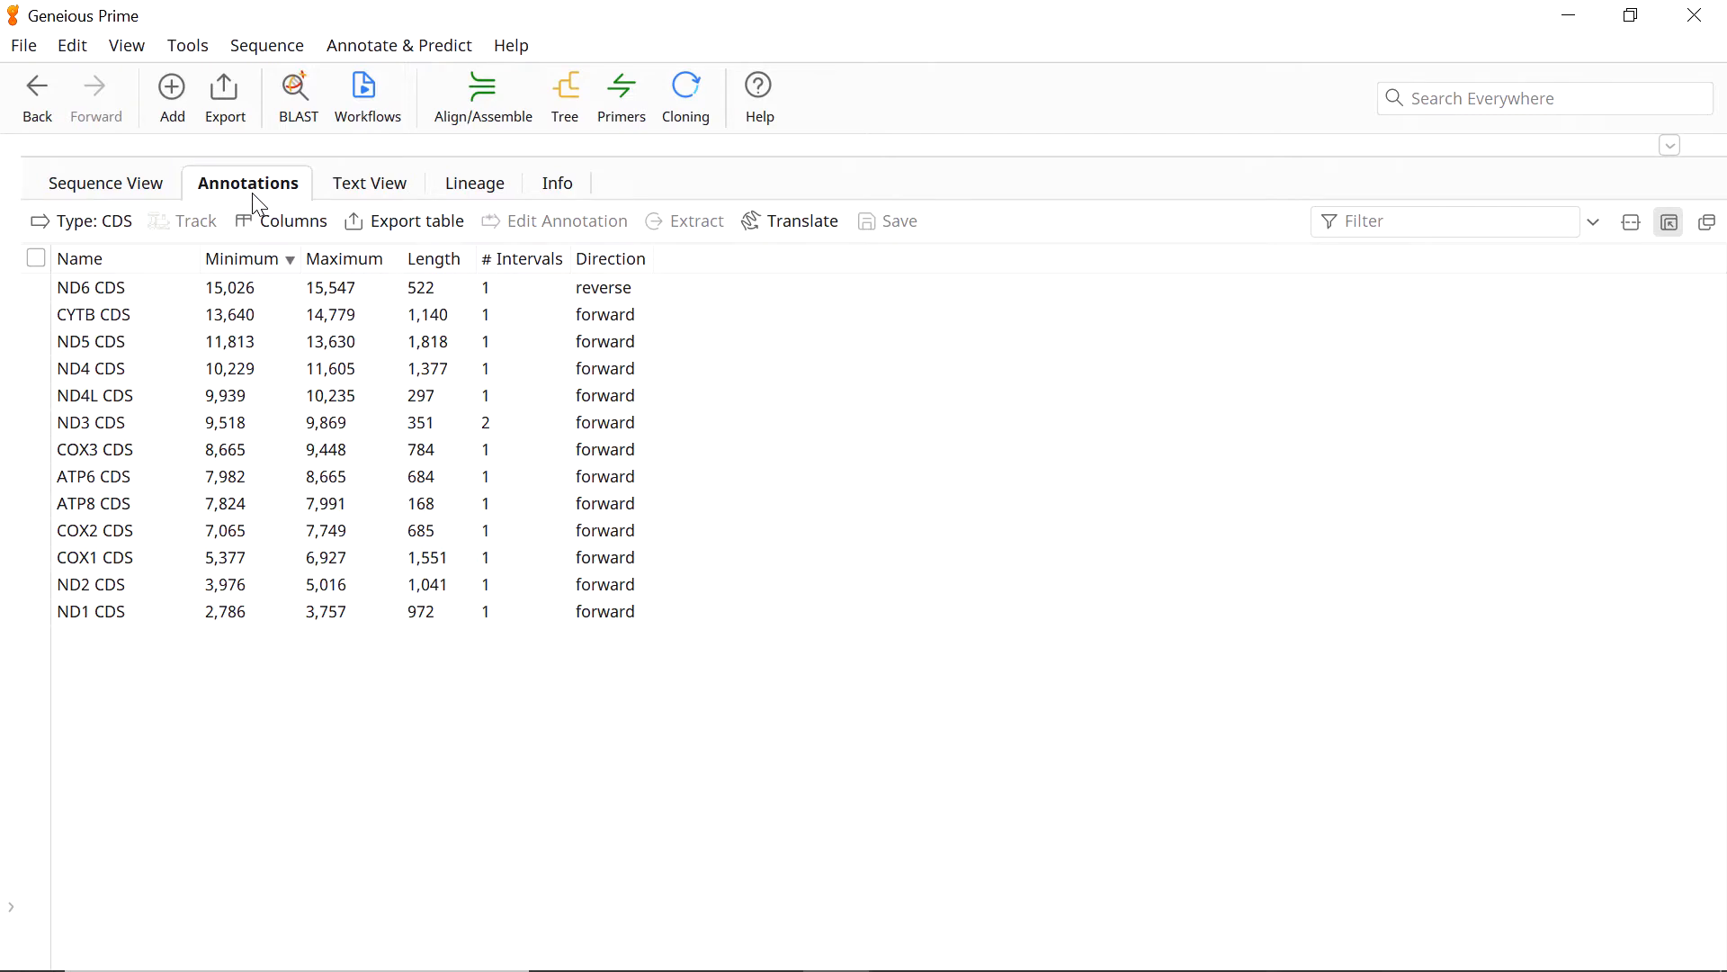
{"action": "left_click", "coordinate": [112, 225]}
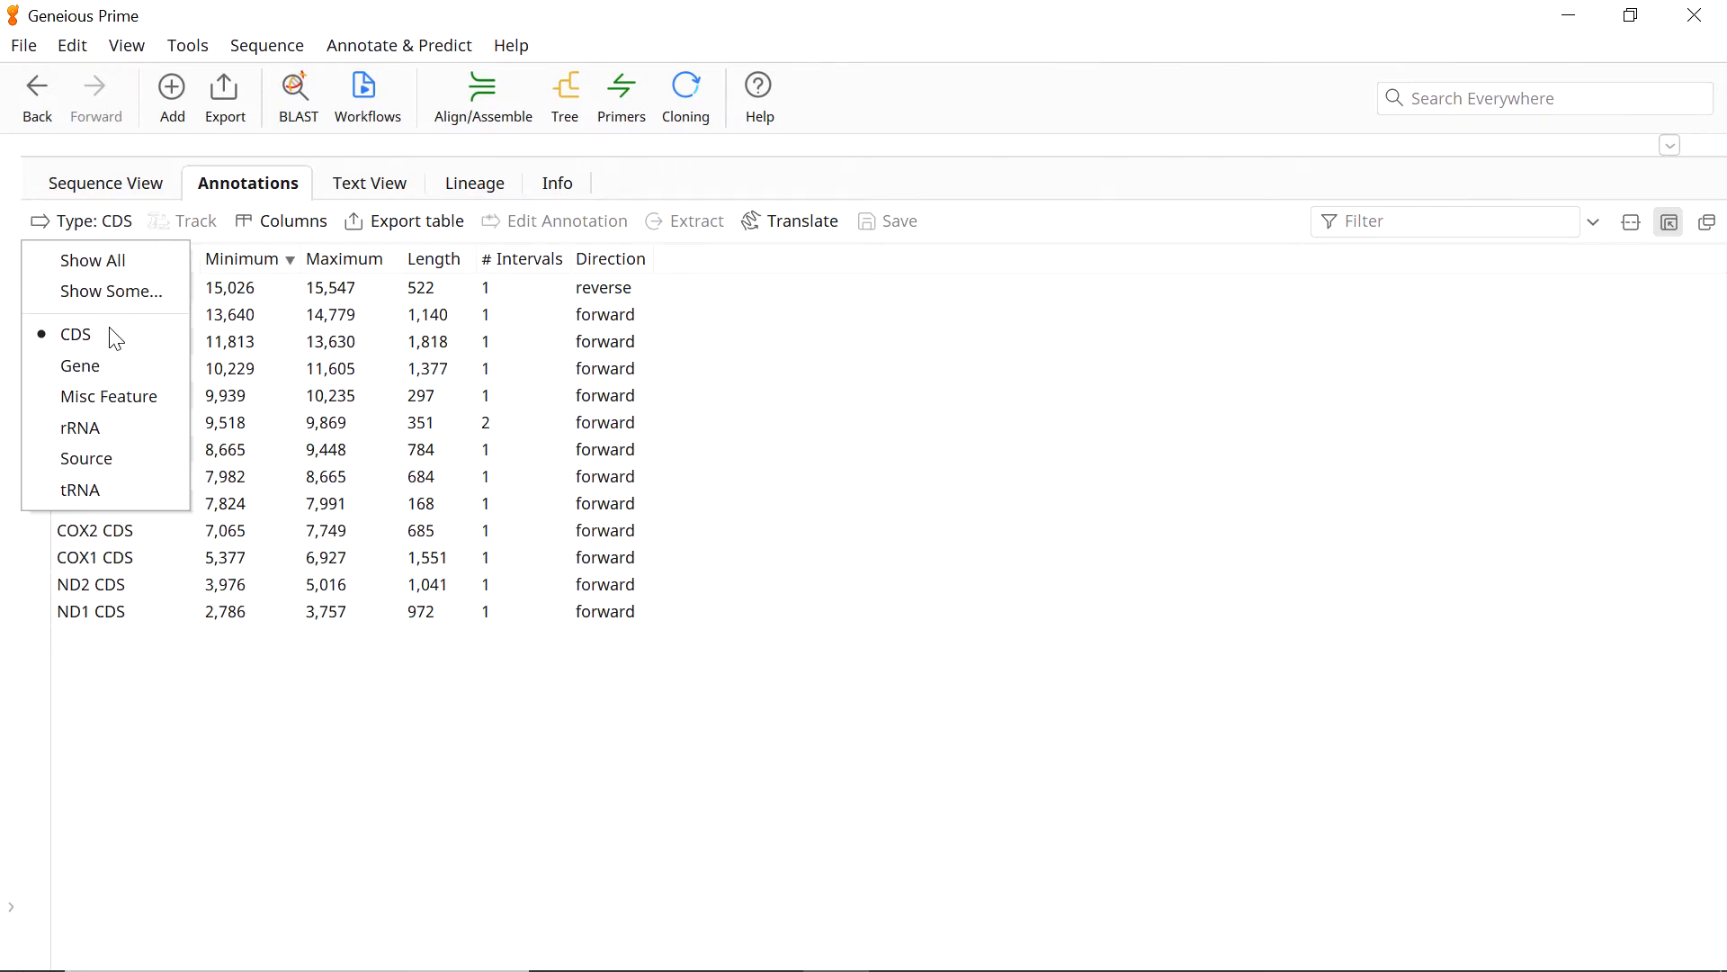
{"action": "left_click", "coordinate": [108, 366]}
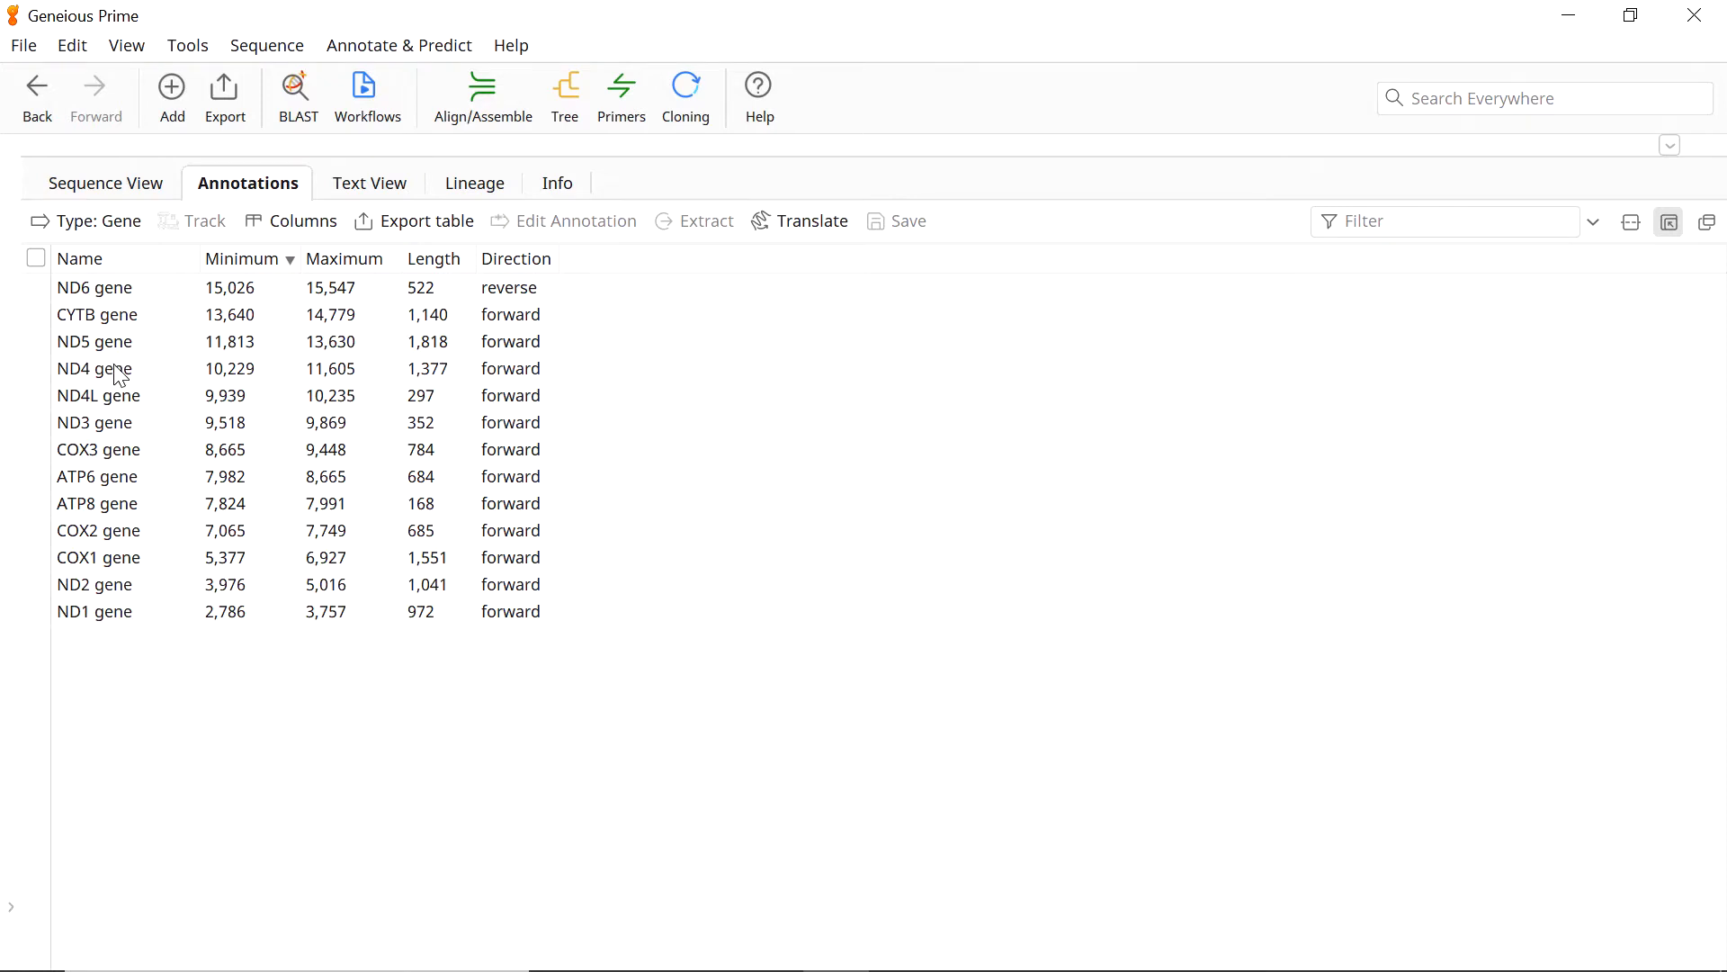
Open the ND4L gene annotation for editing to view its settings, and close it without changes
{"action": "left_click", "coordinate": [143, 396]}
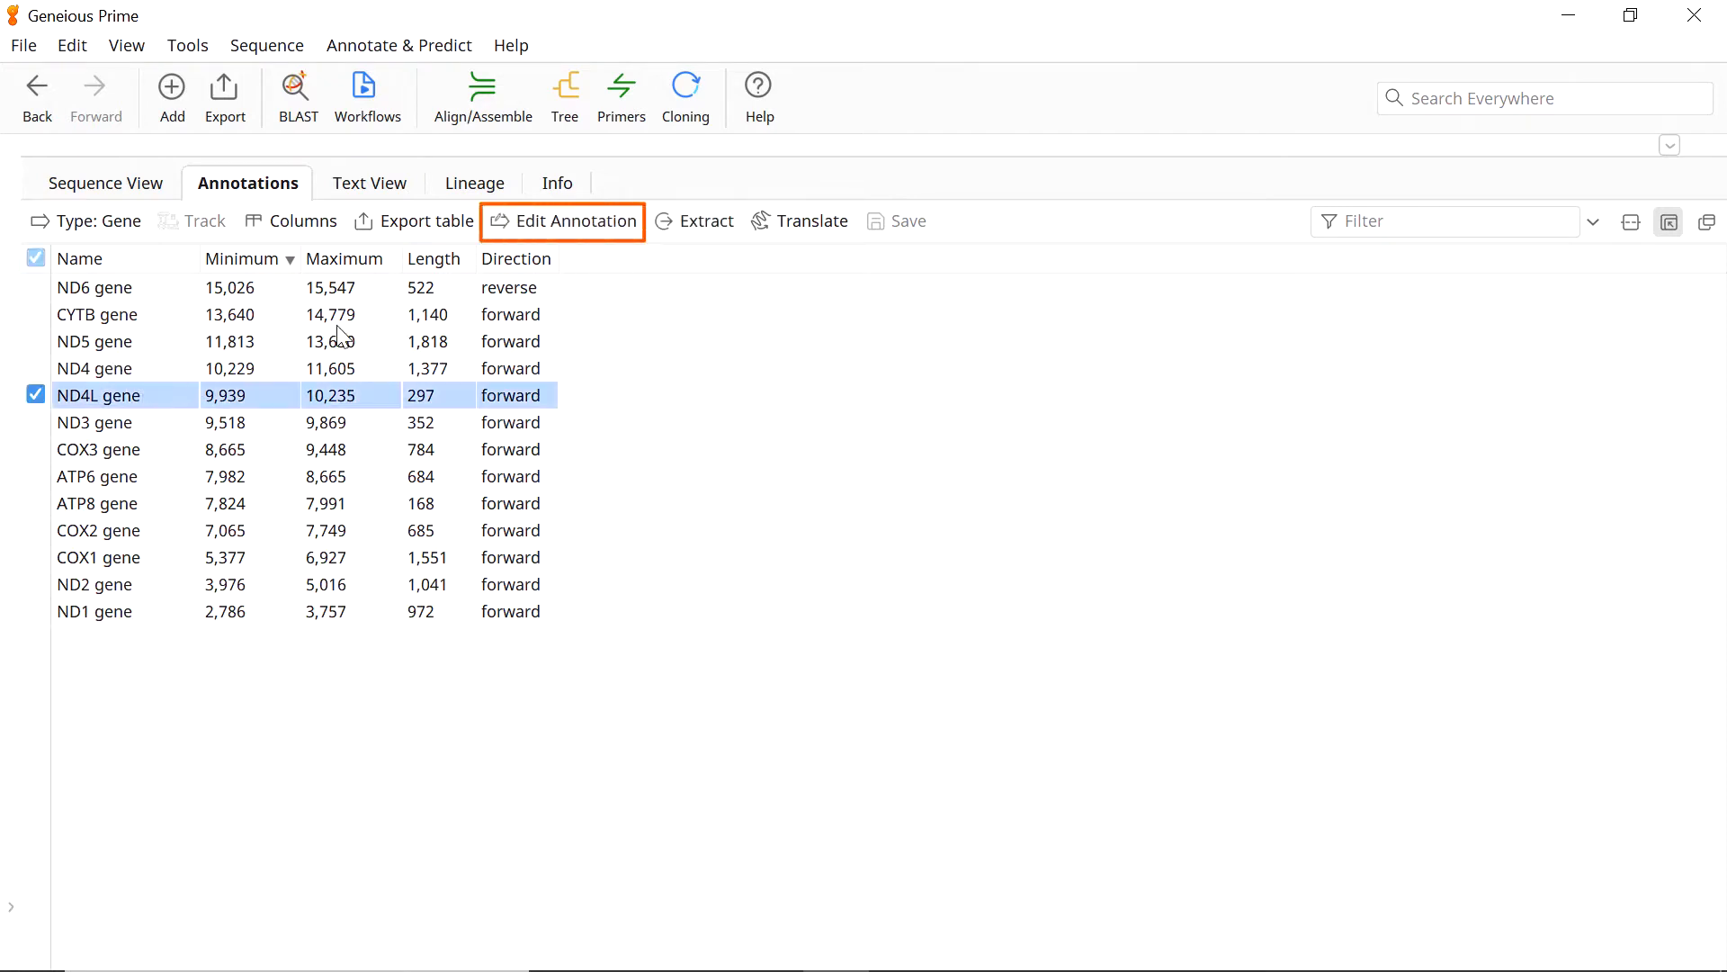
{"action": "left_click", "coordinate": [565, 221]}
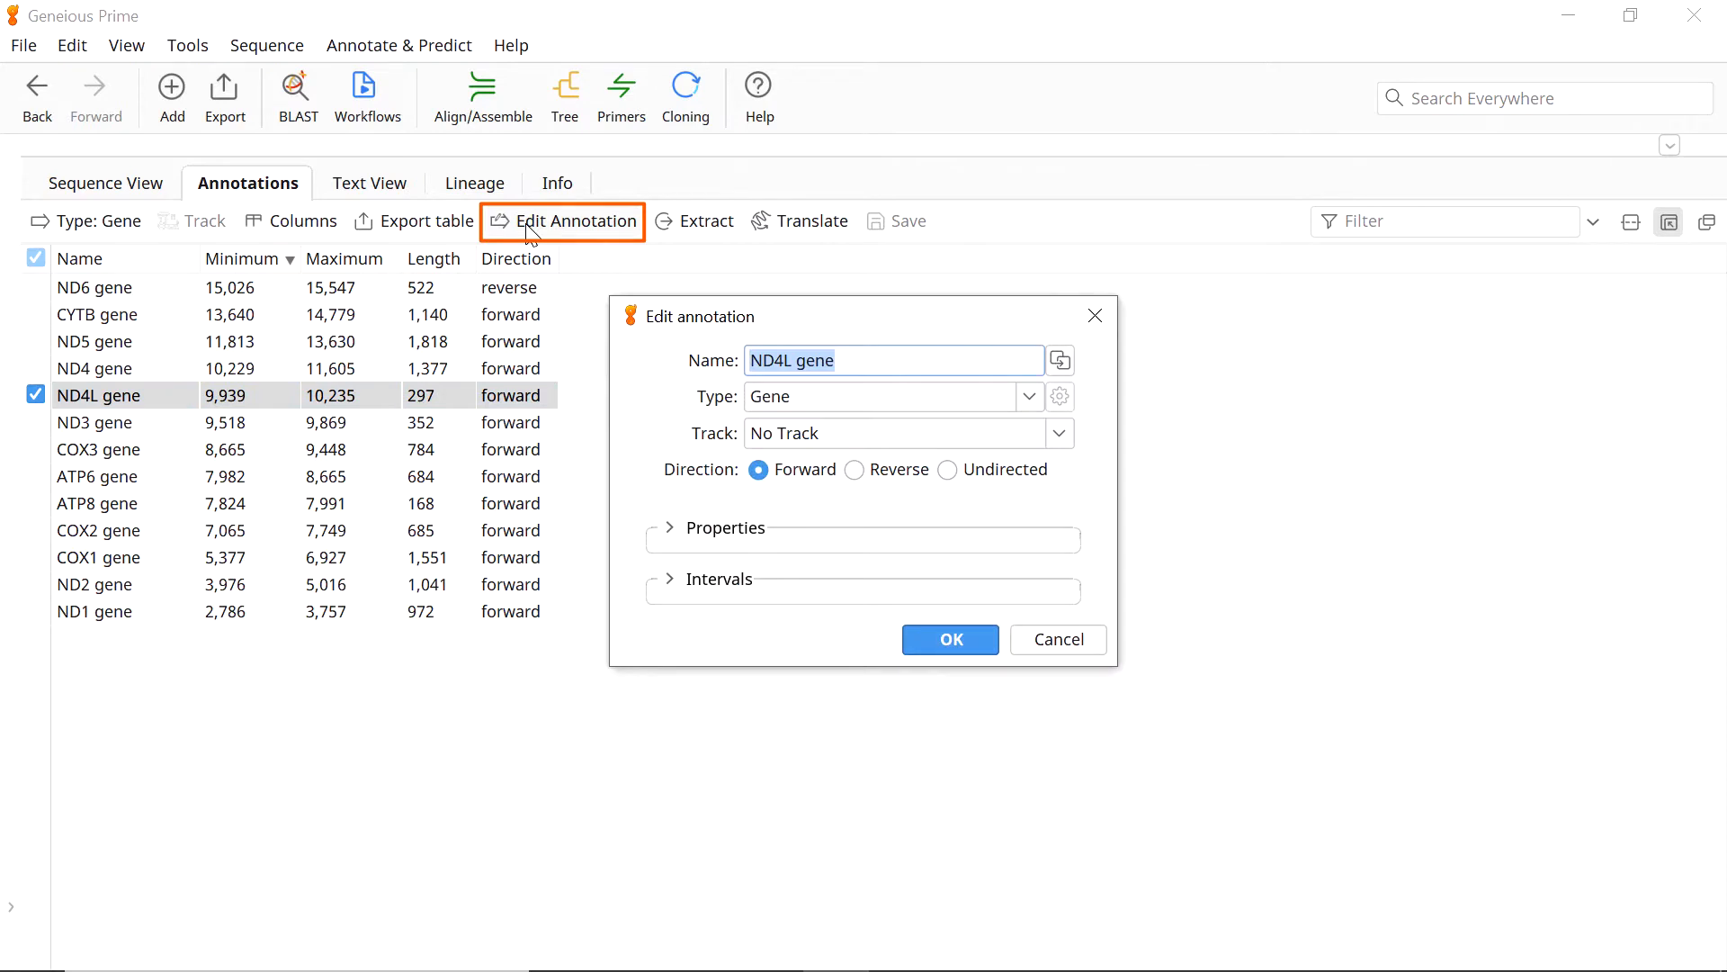
{"action": "left_click", "coordinate": [1095, 318]}
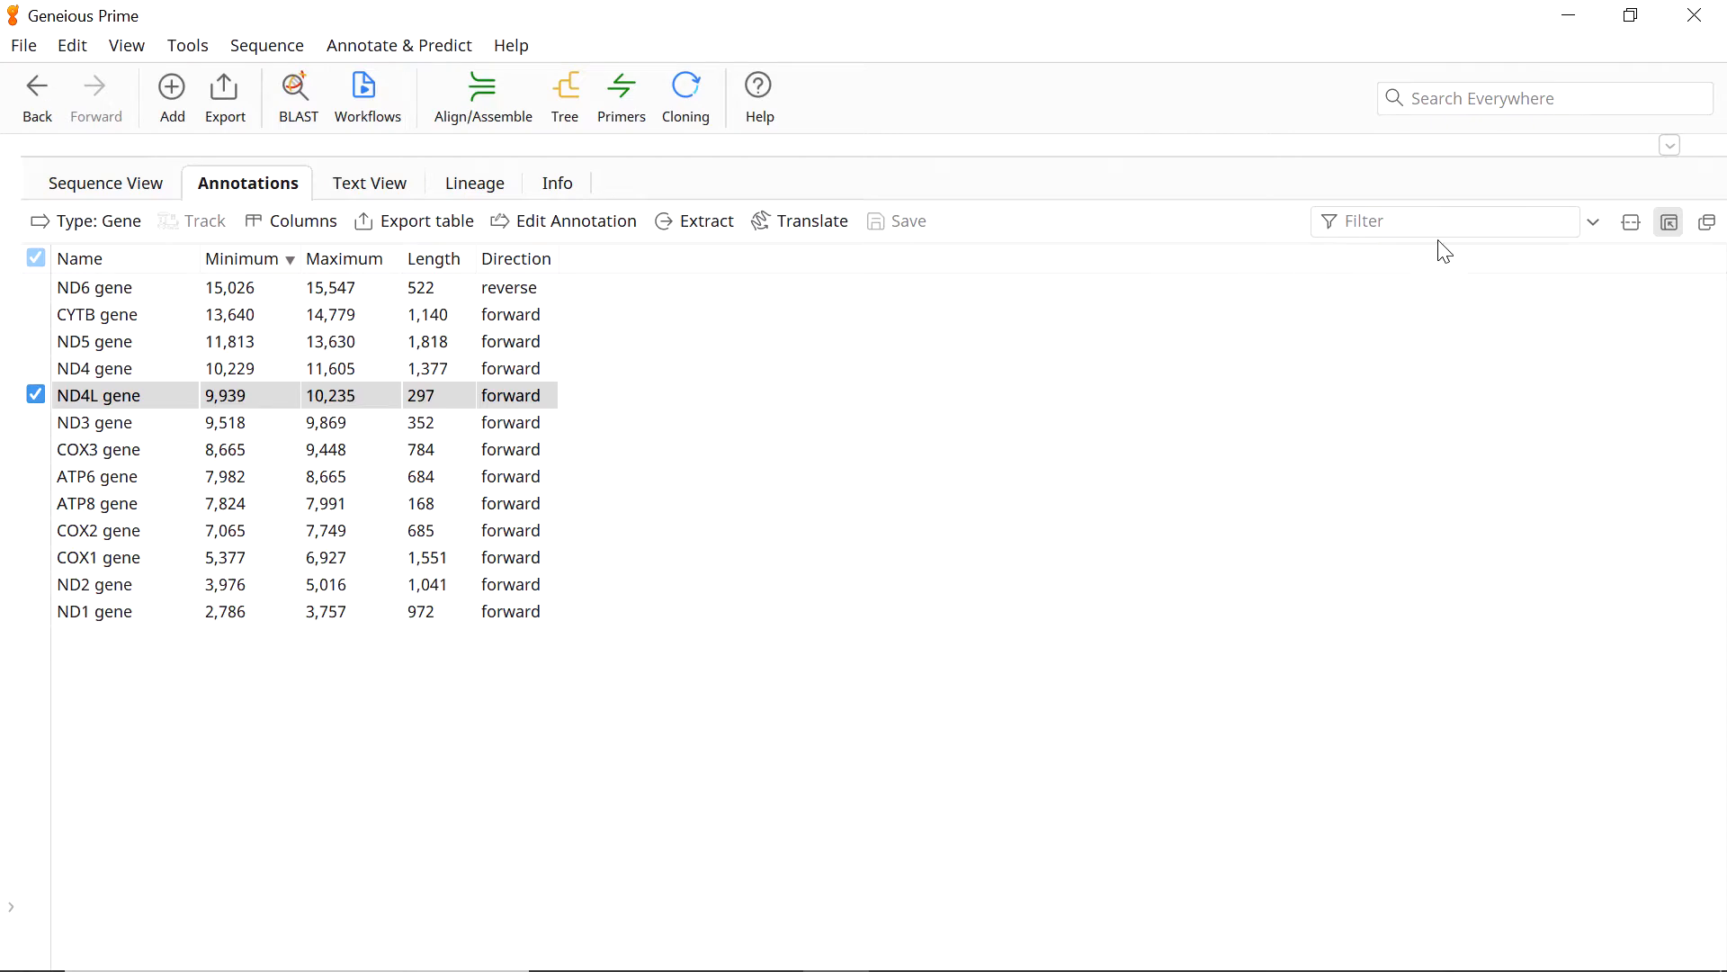
Import NC_000007.14[22726720..22732478].flat from File Explorer into the Human chromosome 7 folder and view its annotated sequence
{"action": "left_click", "coordinate": [1670, 222]}
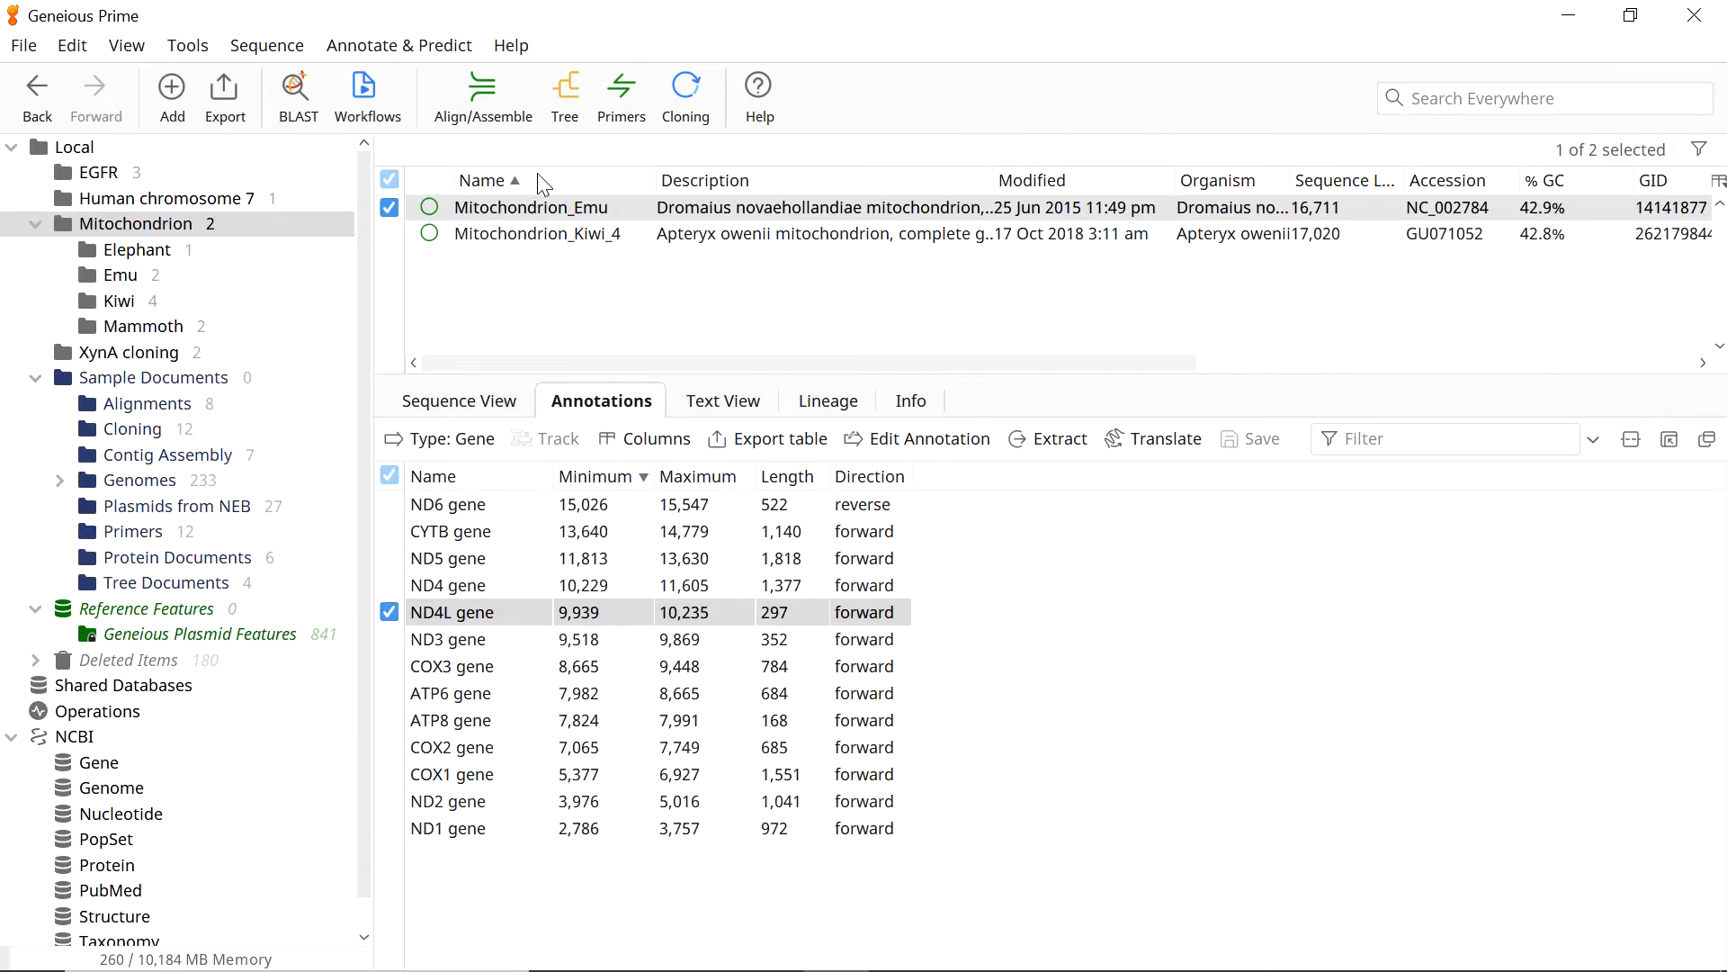
{"action": "left_click", "coordinate": [252, 198]}
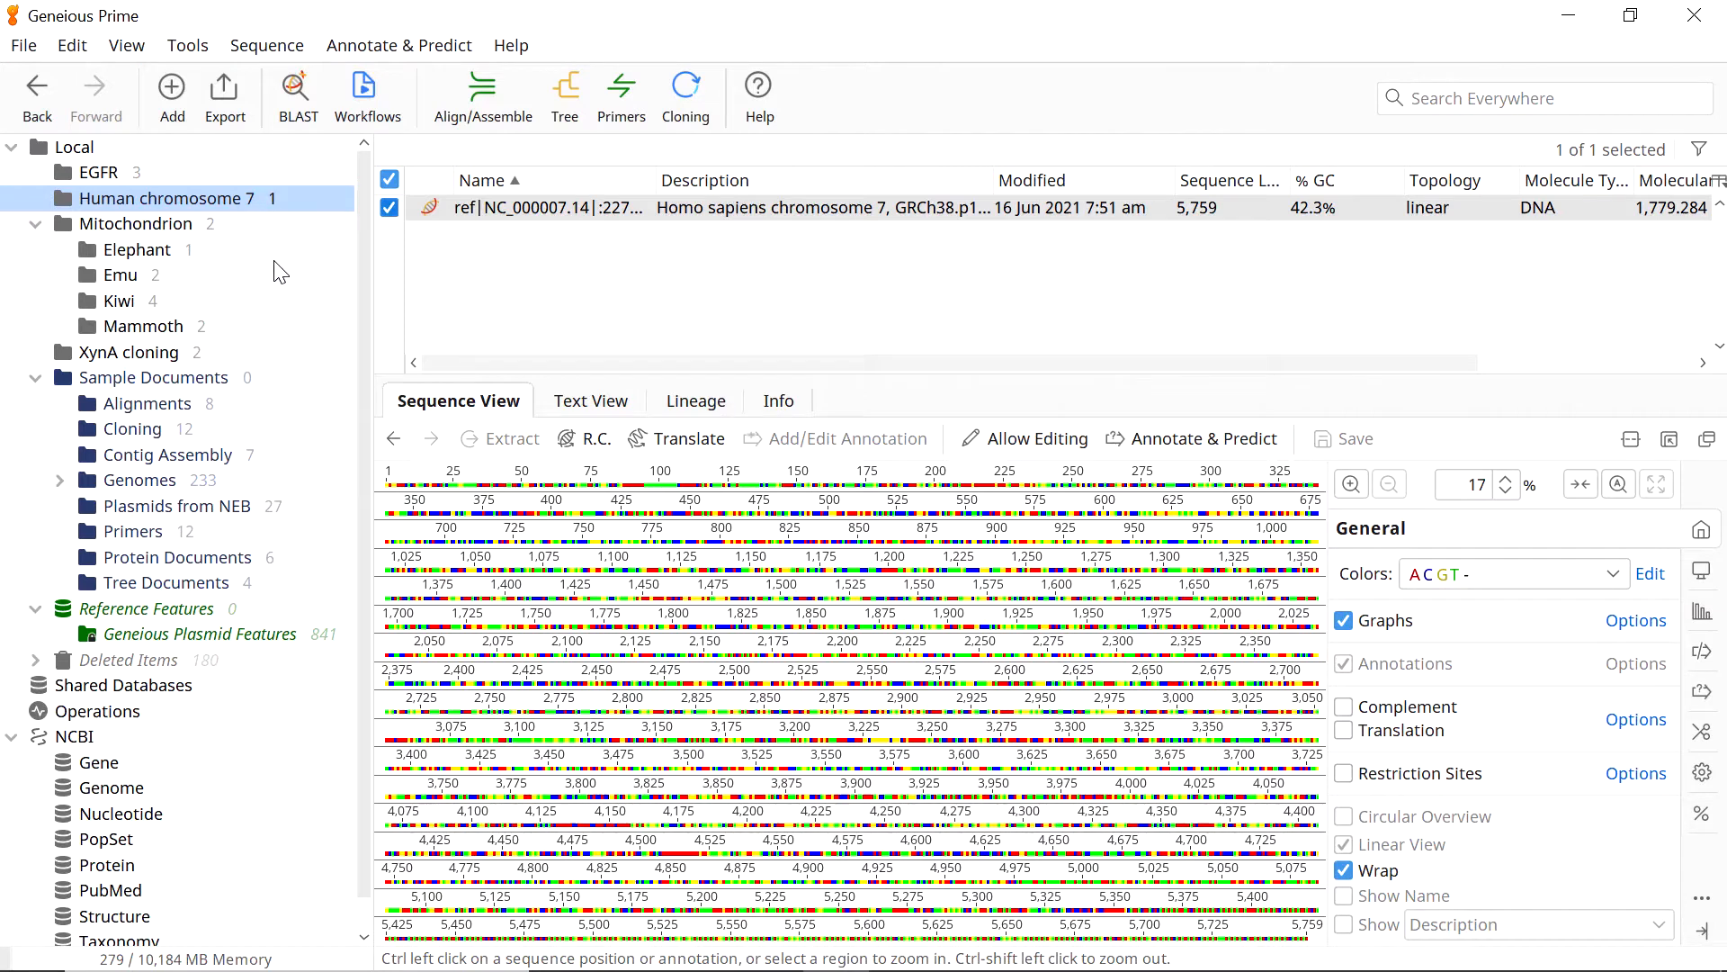
{"action": "key", "text": "alt+Tab"}
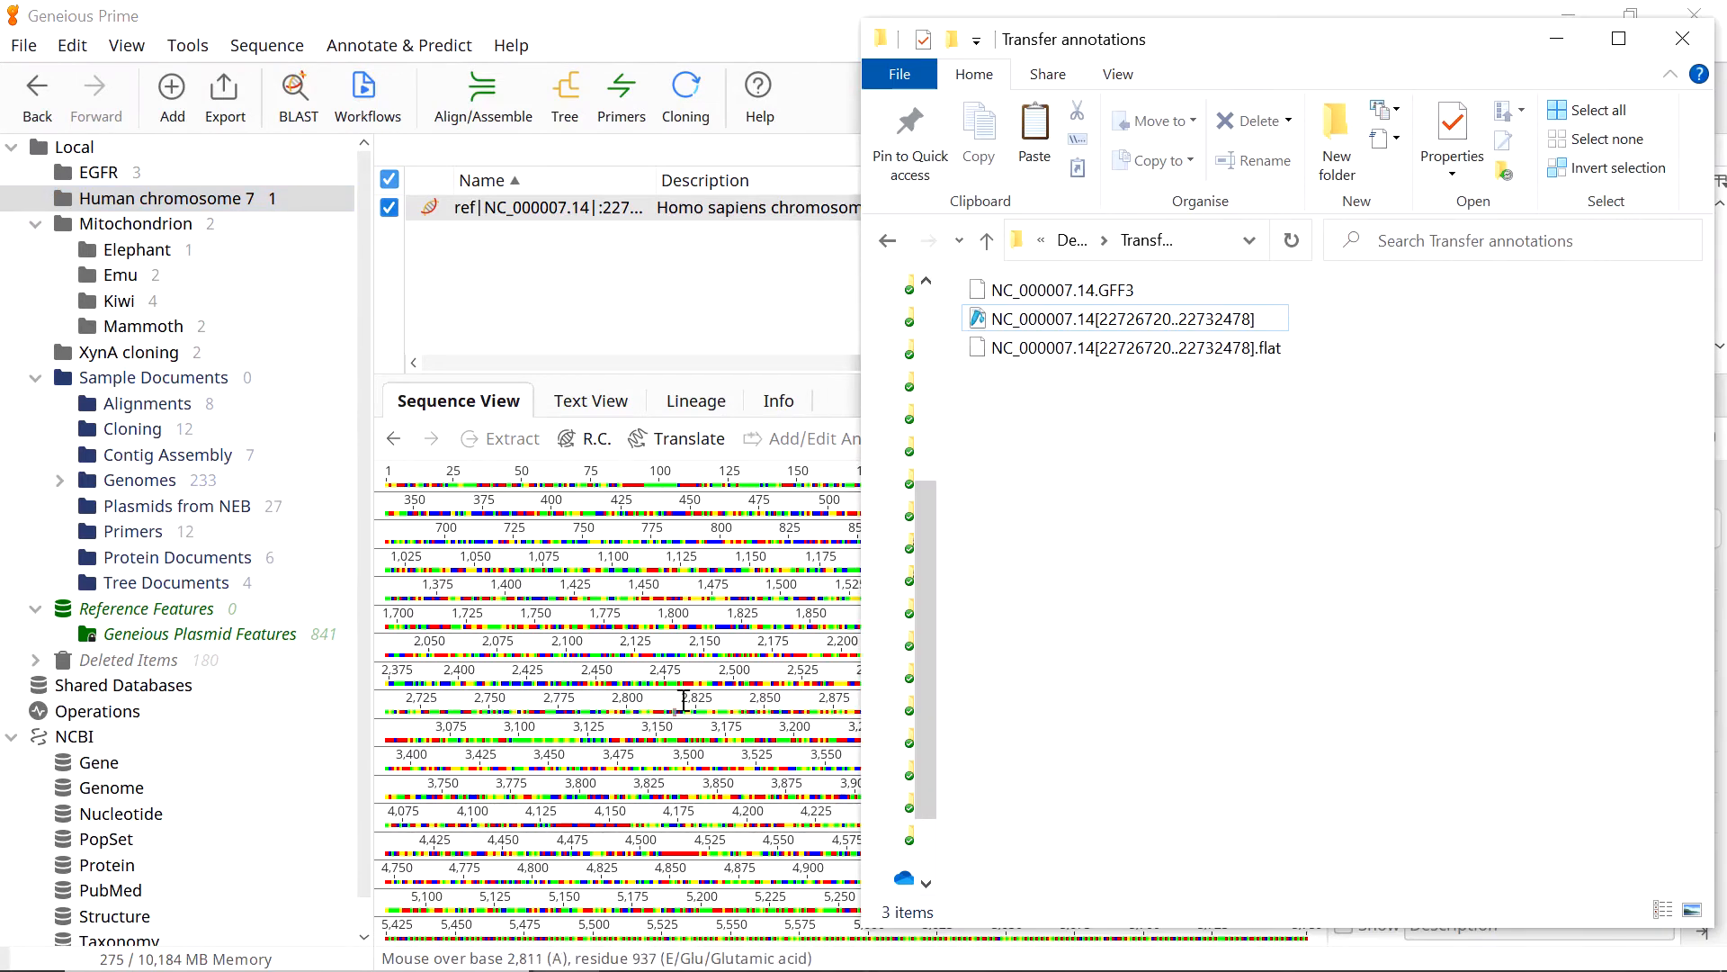
{"action": "left_click", "coordinate": [1094, 351]}
{"action": "left_click_drag", "start_coordinate": [1094, 351], "coordinate": [587, 281]}
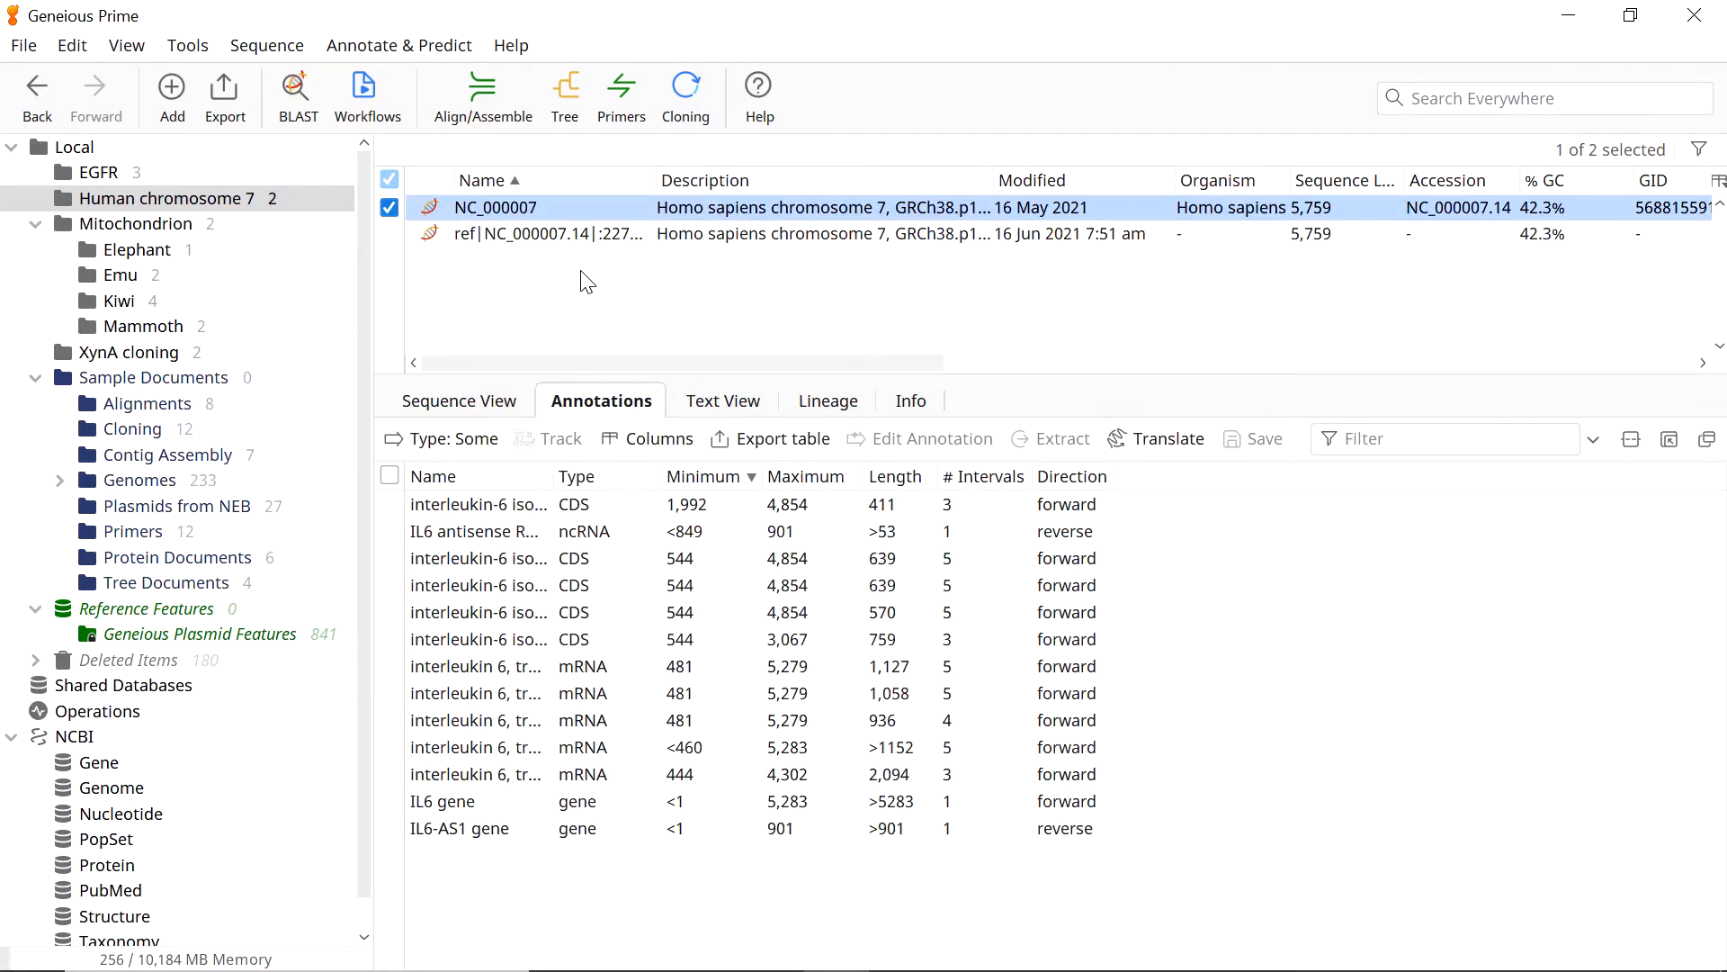
{"action": "left_click", "coordinate": [492, 395]}
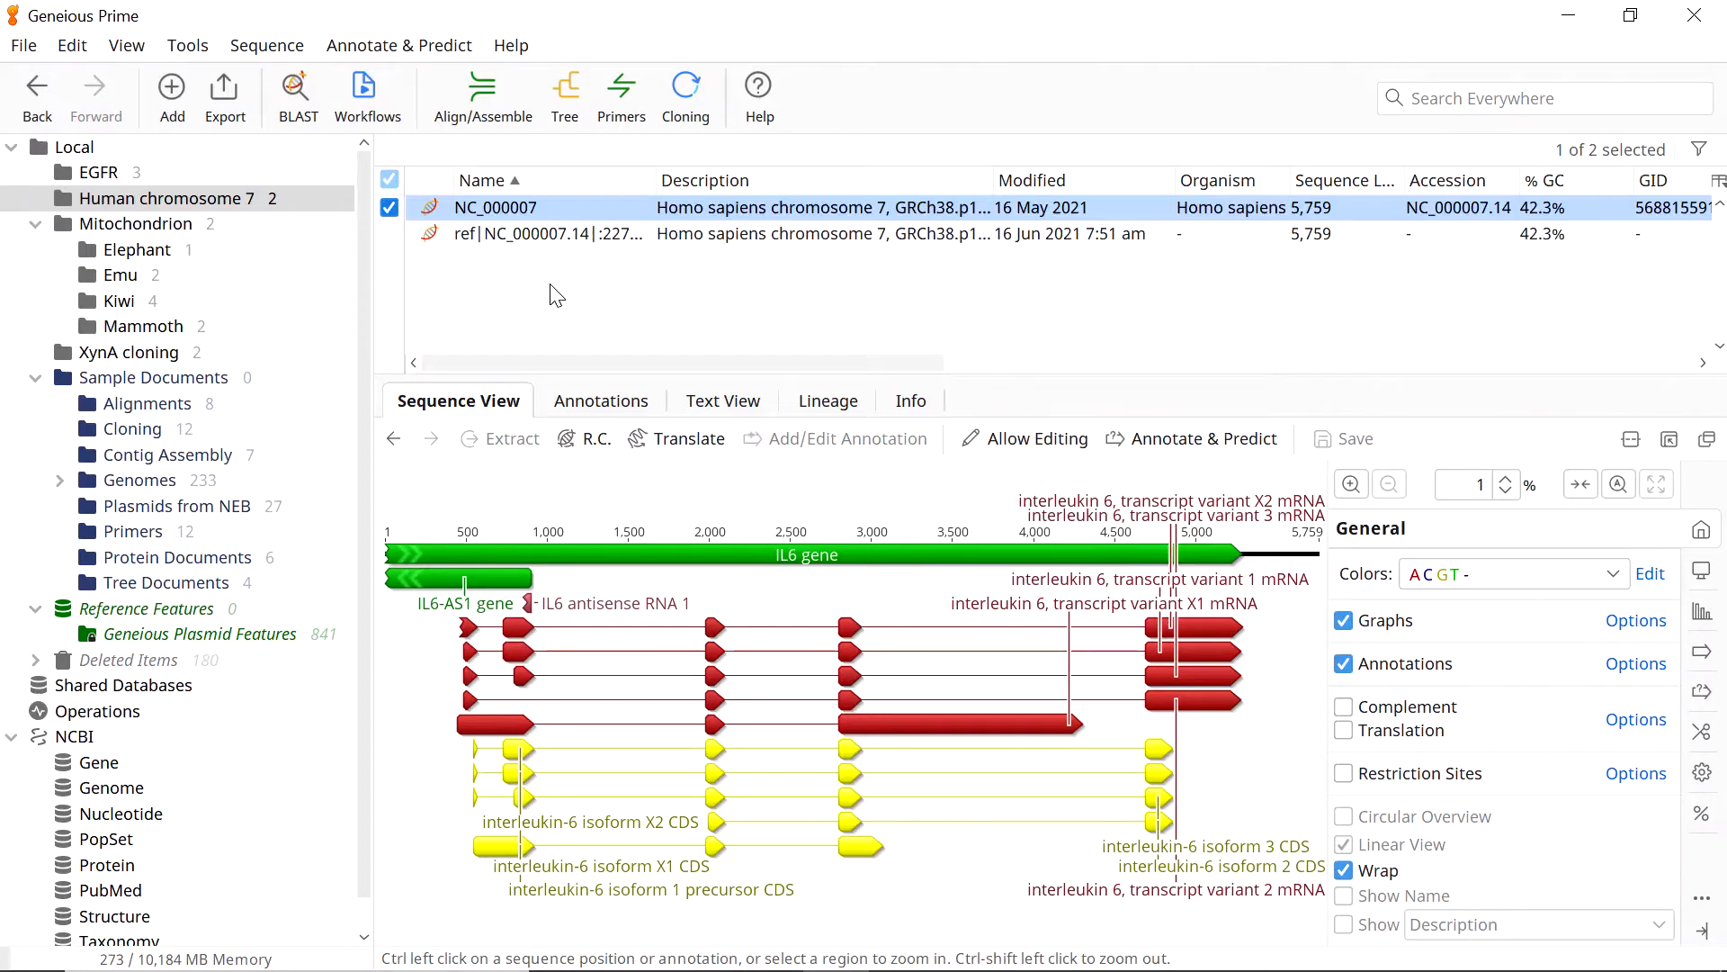
Import the annotations from NC_000007.14.GFF3 in File Explorer onto the unannotated ref|NC_000007.14 sequence
{"action": "left_click", "coordinate": [558, 235]}
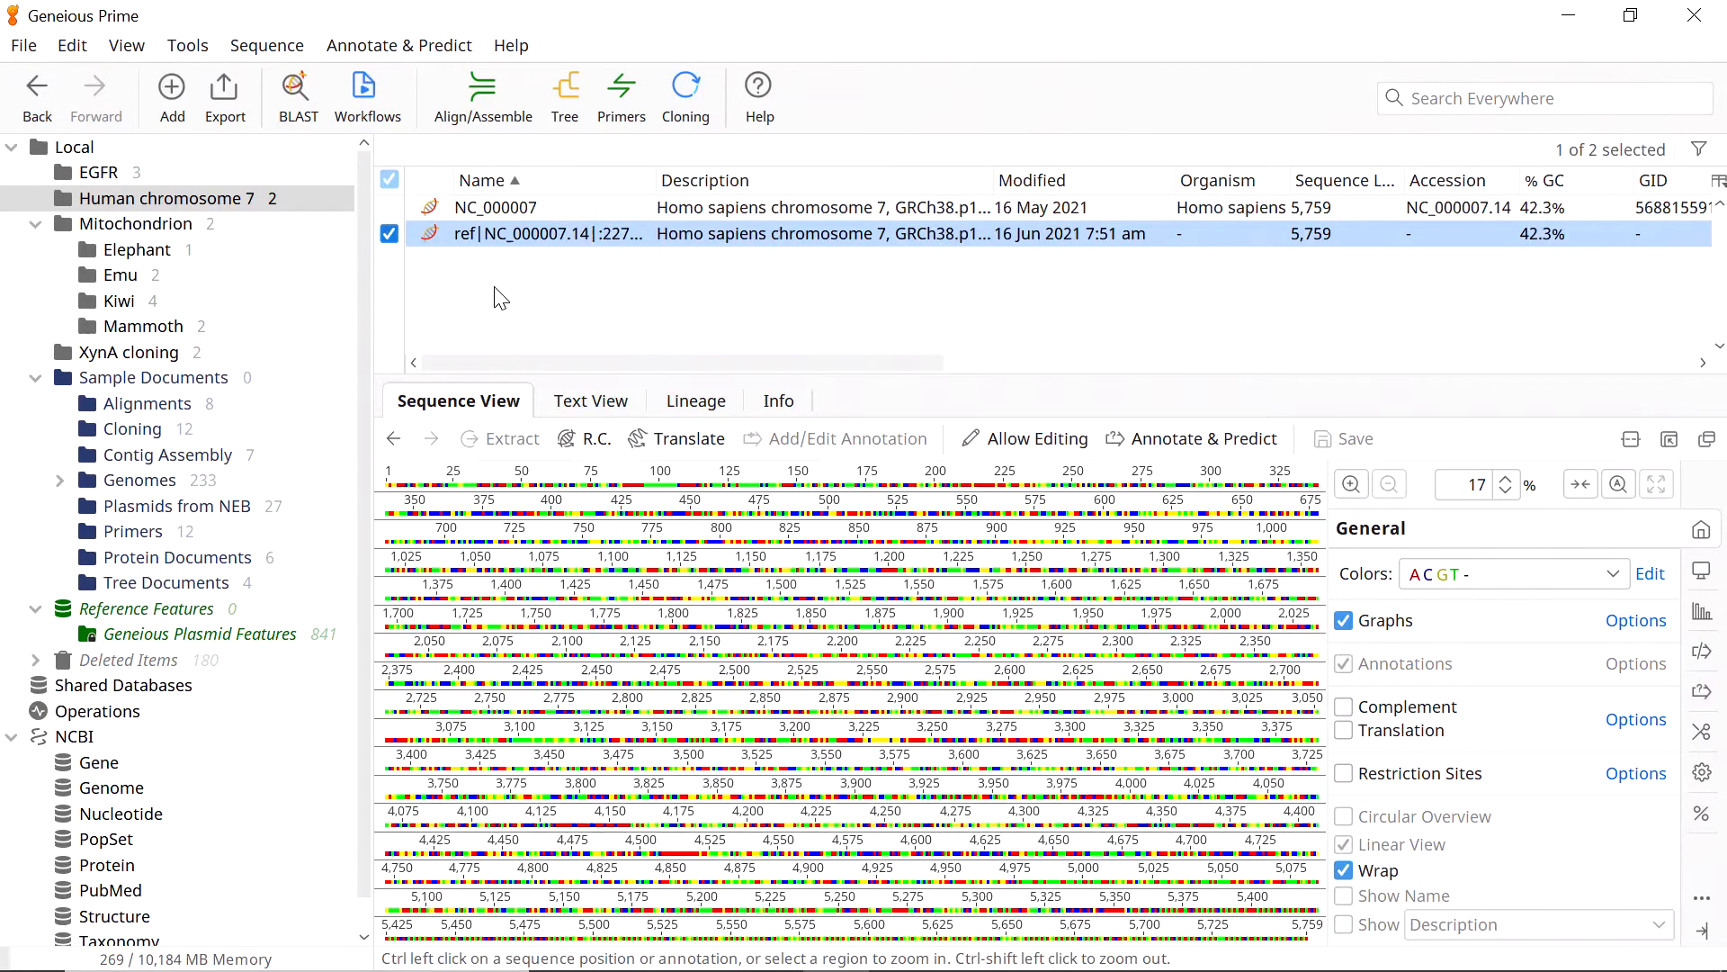
{"action": "left_click", "coordinate": [540, 968]}
{"action": "mouse_move", "coordinate": [1016, 291]}
{"action": "left_mouse_down"}
{"action": "mouse_move", "coordinate": [942, 311]}
{"action": "mouse_move", "coordinate": [602, 294]}
{"action": "left_mouse_up"}
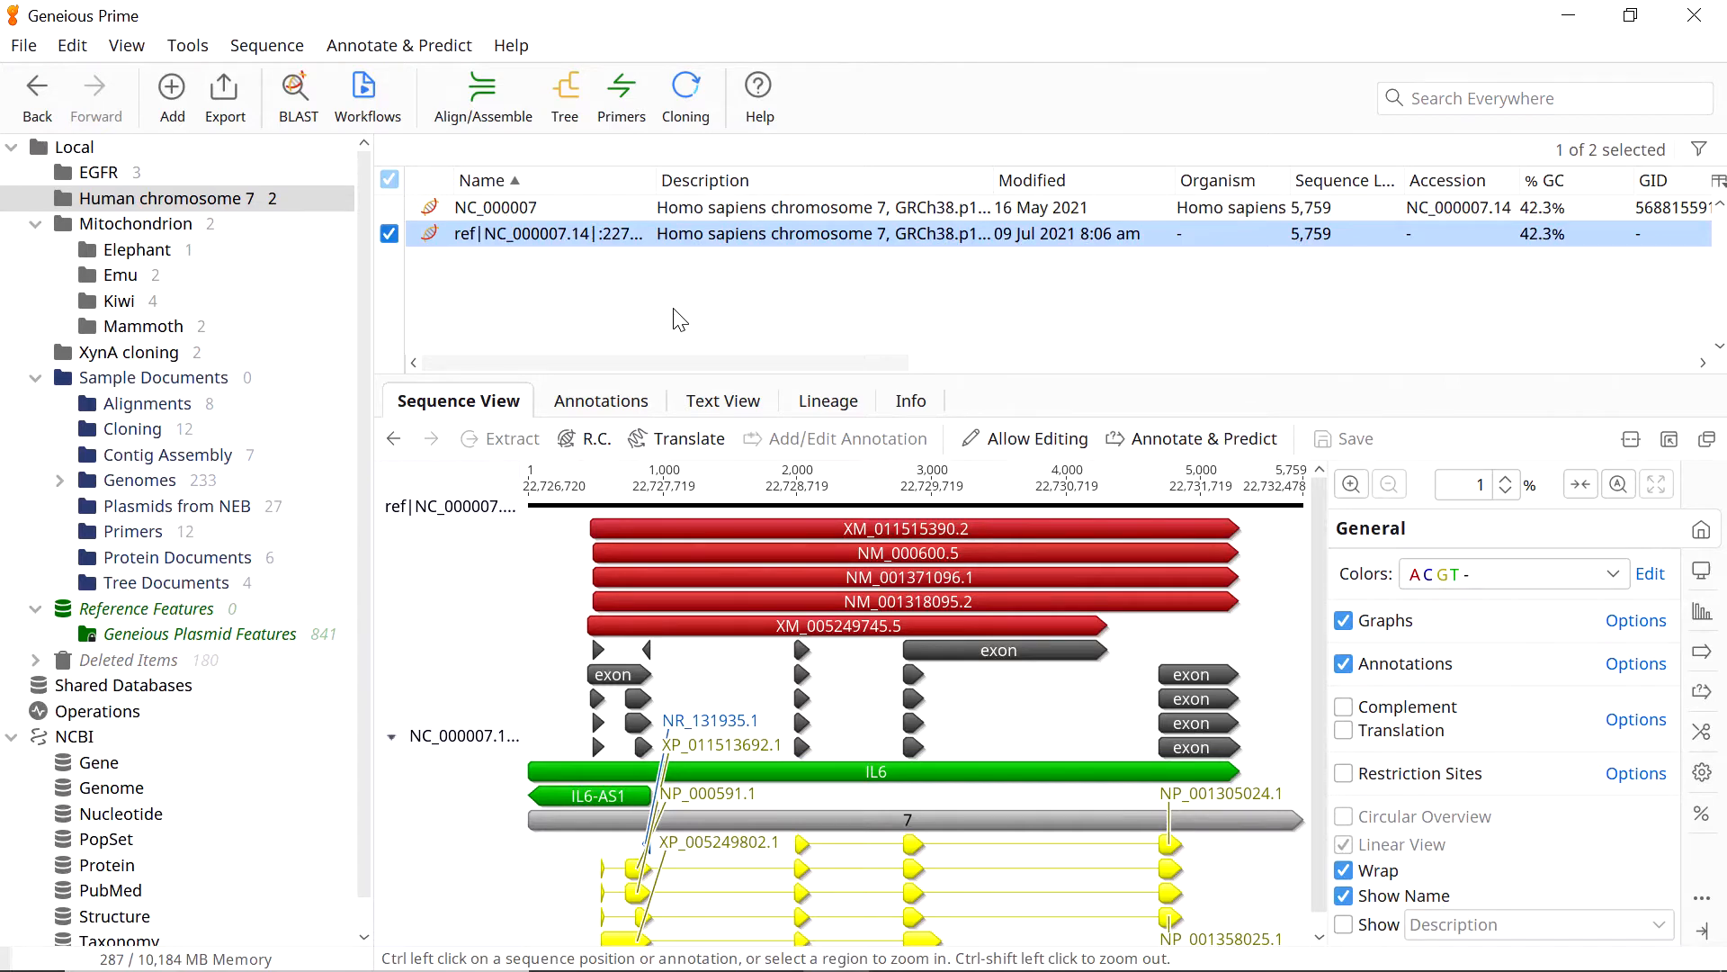
Add a forward CDS annotation named "New annotation" to Mitochondrion_Kiwi_2 in the Kiwi folder, covering bases 16,483 to 1,837
{"action": "left_click", "coordinate": [123, 304]}
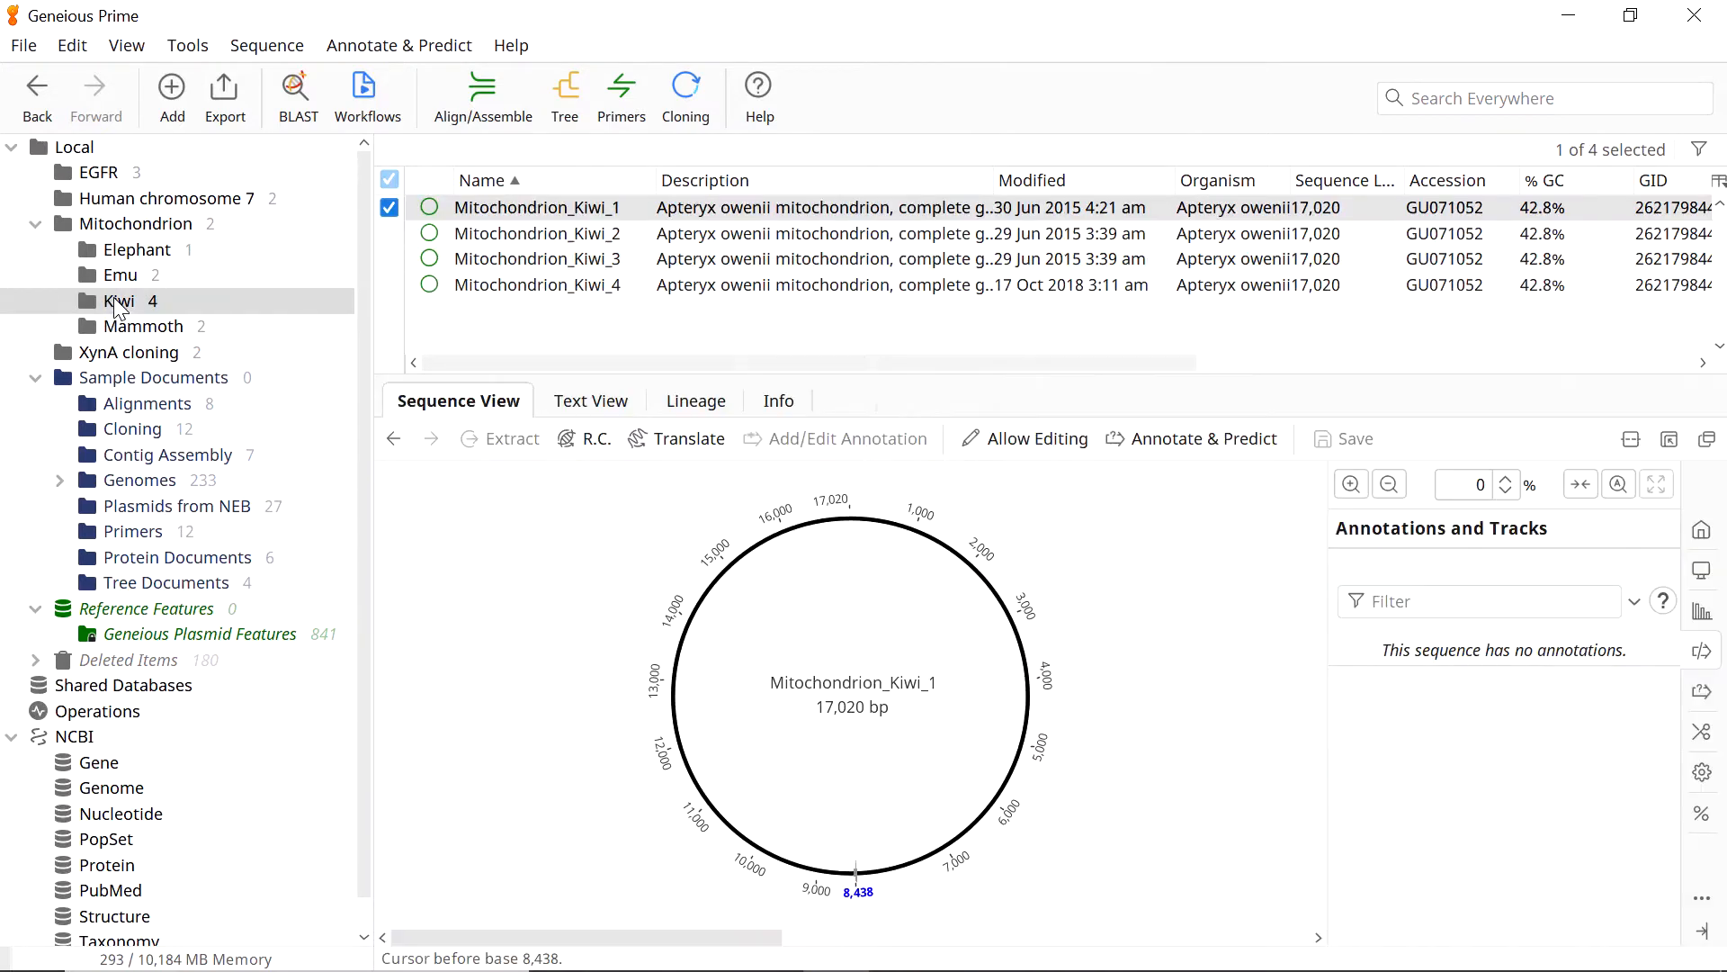
{"action": "left_click", "coordinate": [531, 234]}
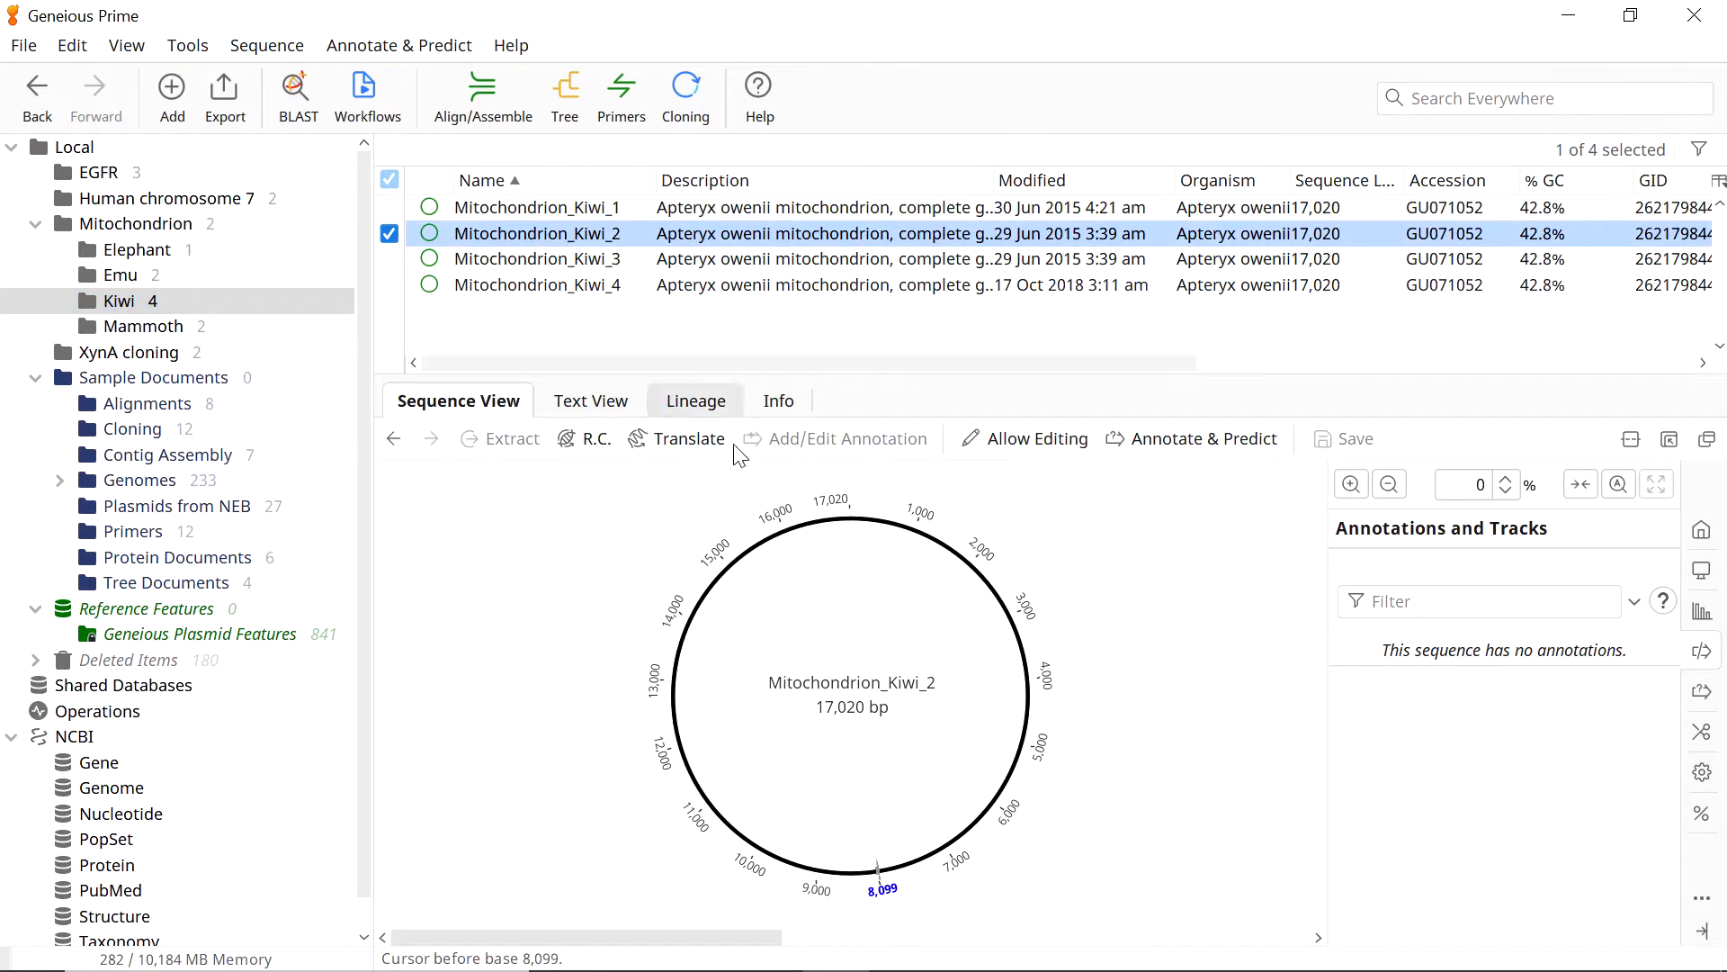
{"action": "left_click_drag", "start_coordinate": [815, 521], "coordinate": [980, 541]}
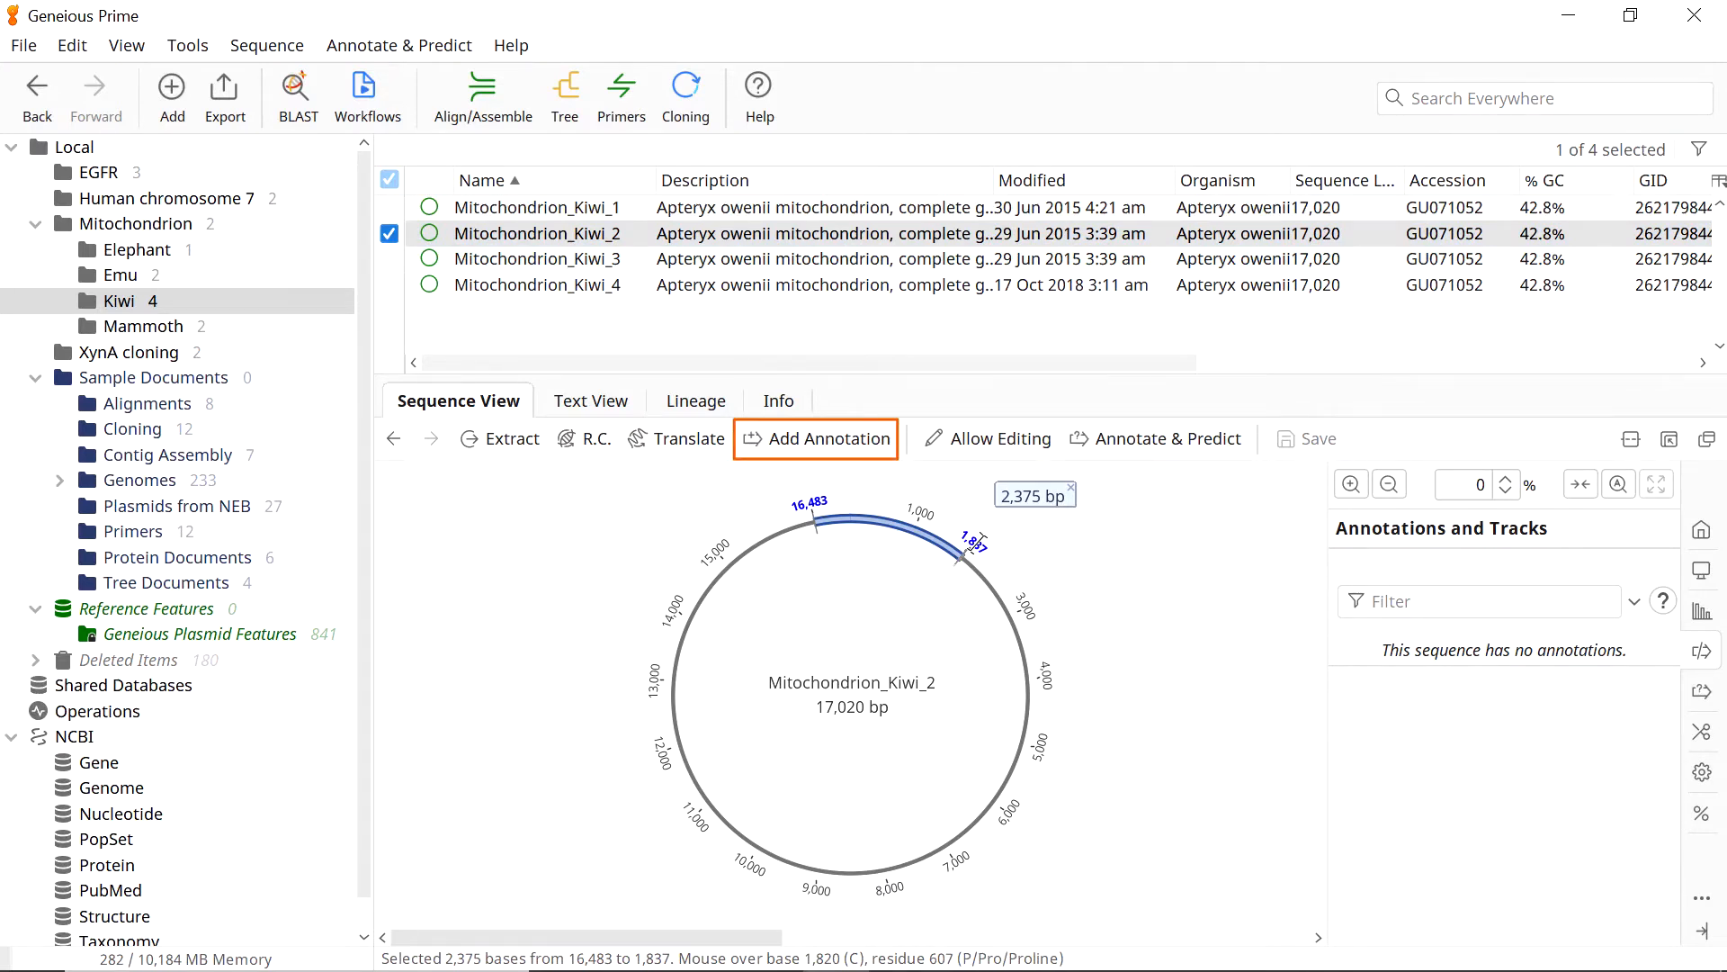
{"action": "left_click", "coordinate": [864, 443]}
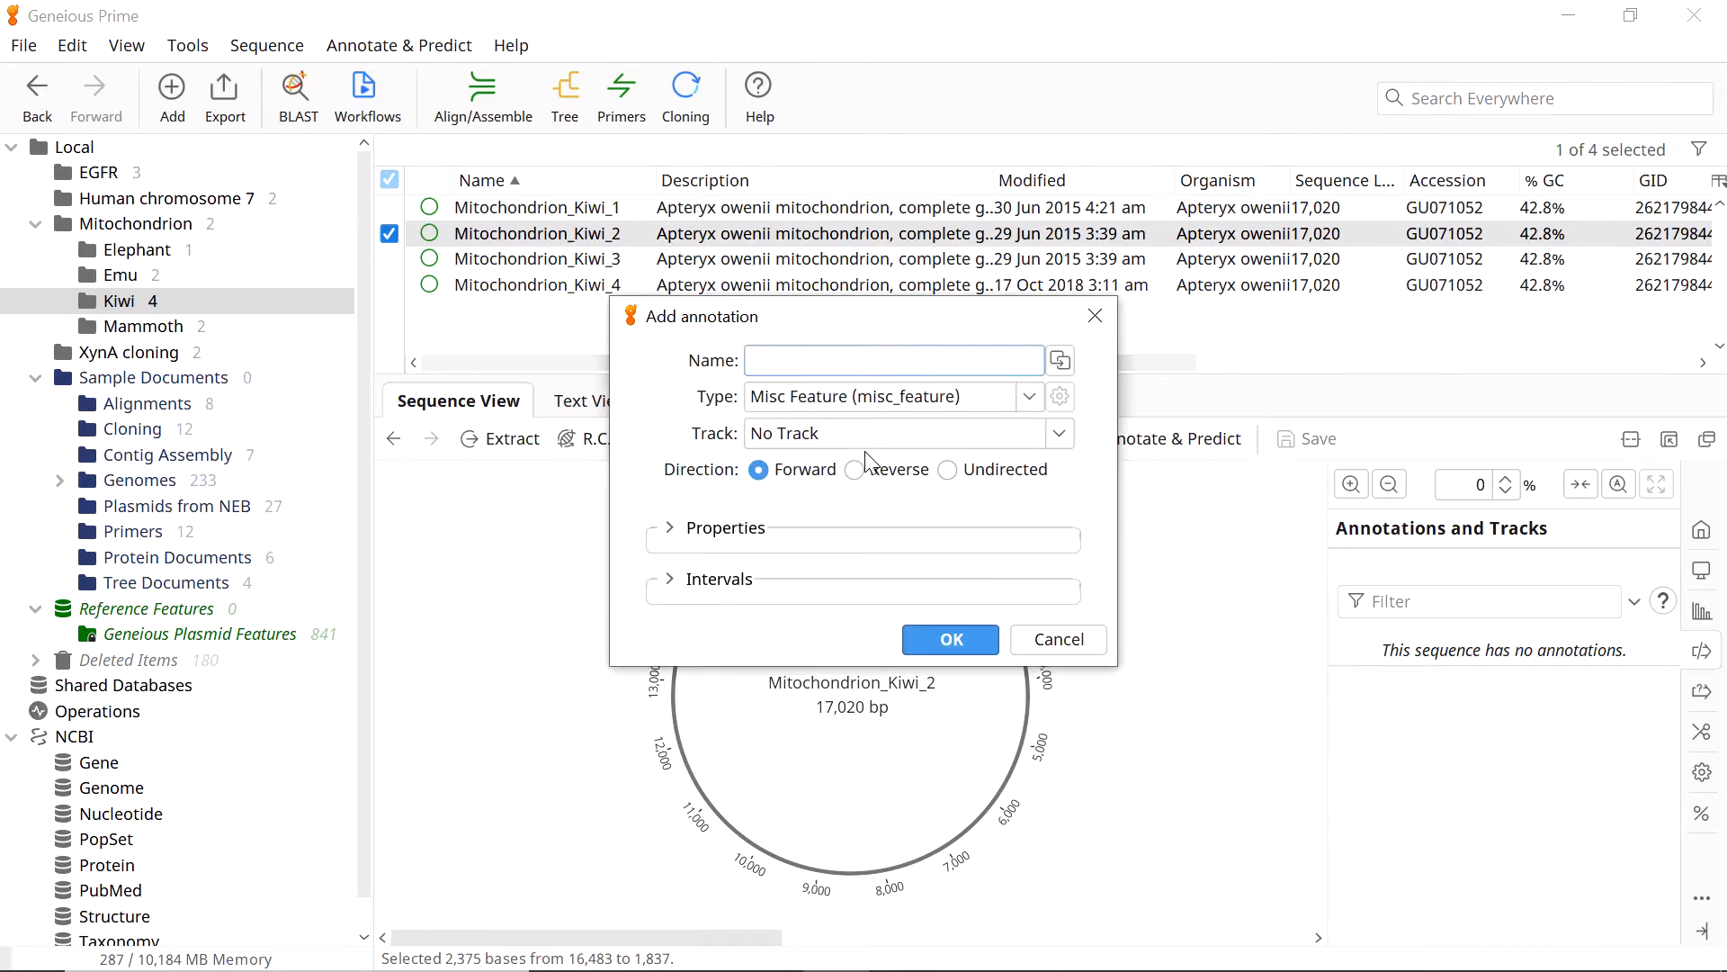
{"action": "type", "text": "New annotation"}
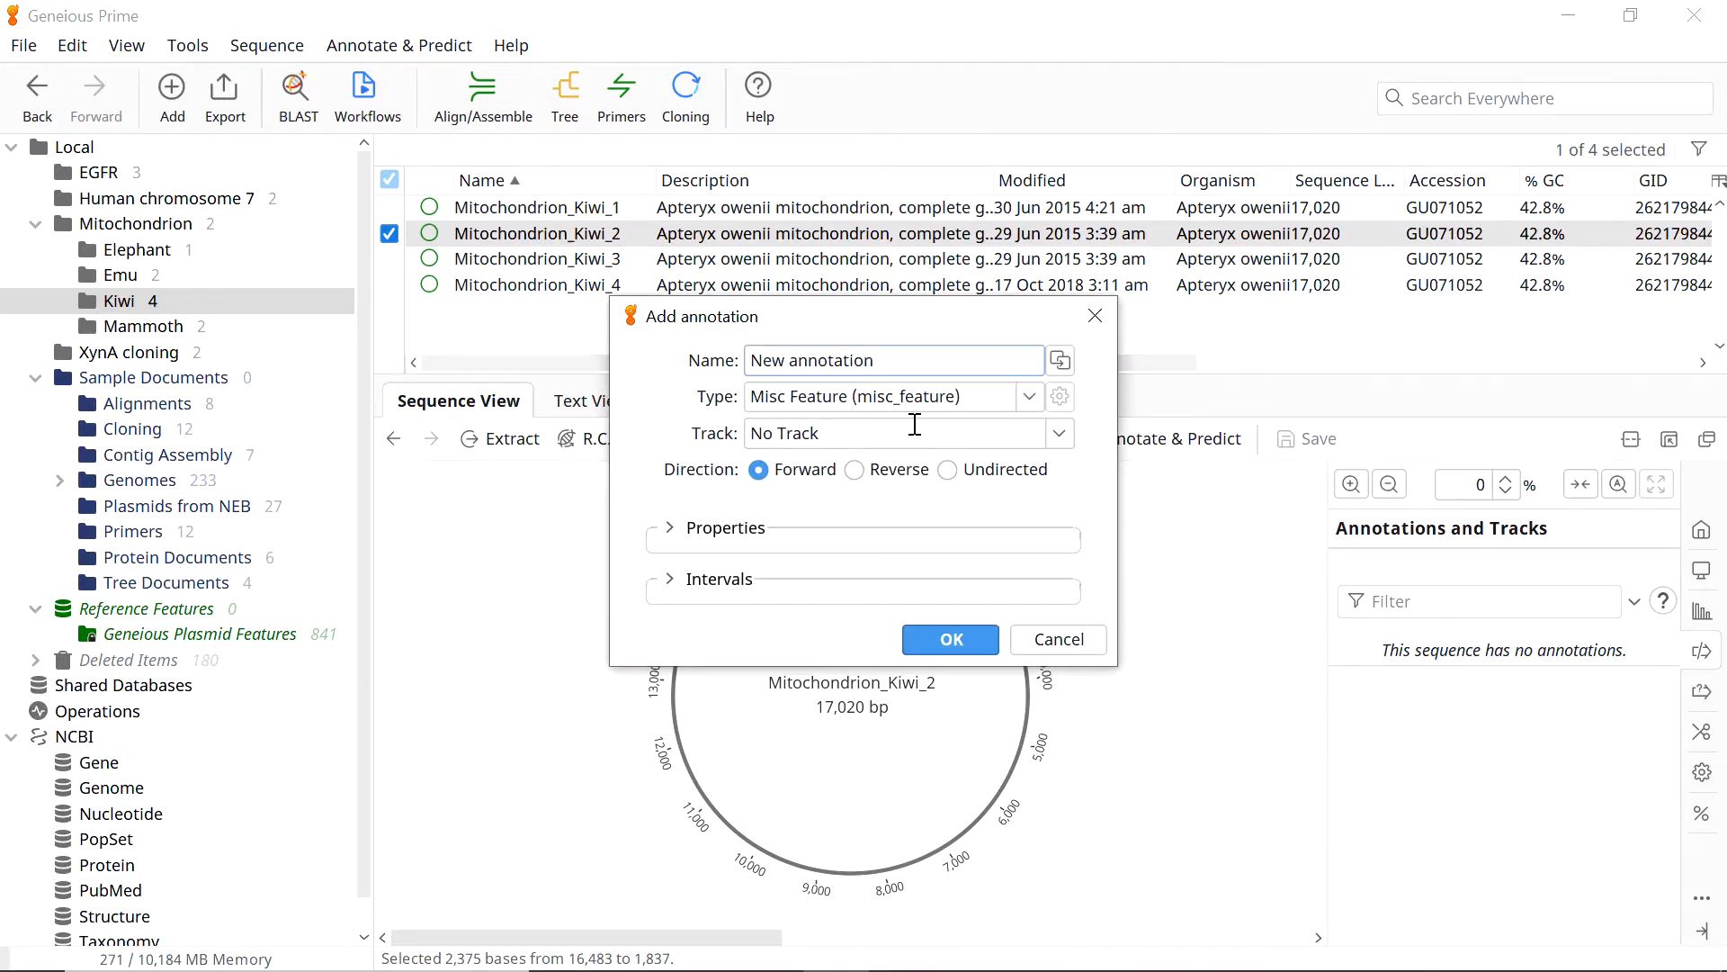
{"action": "left_click", "coordinate": [1030, 397]}
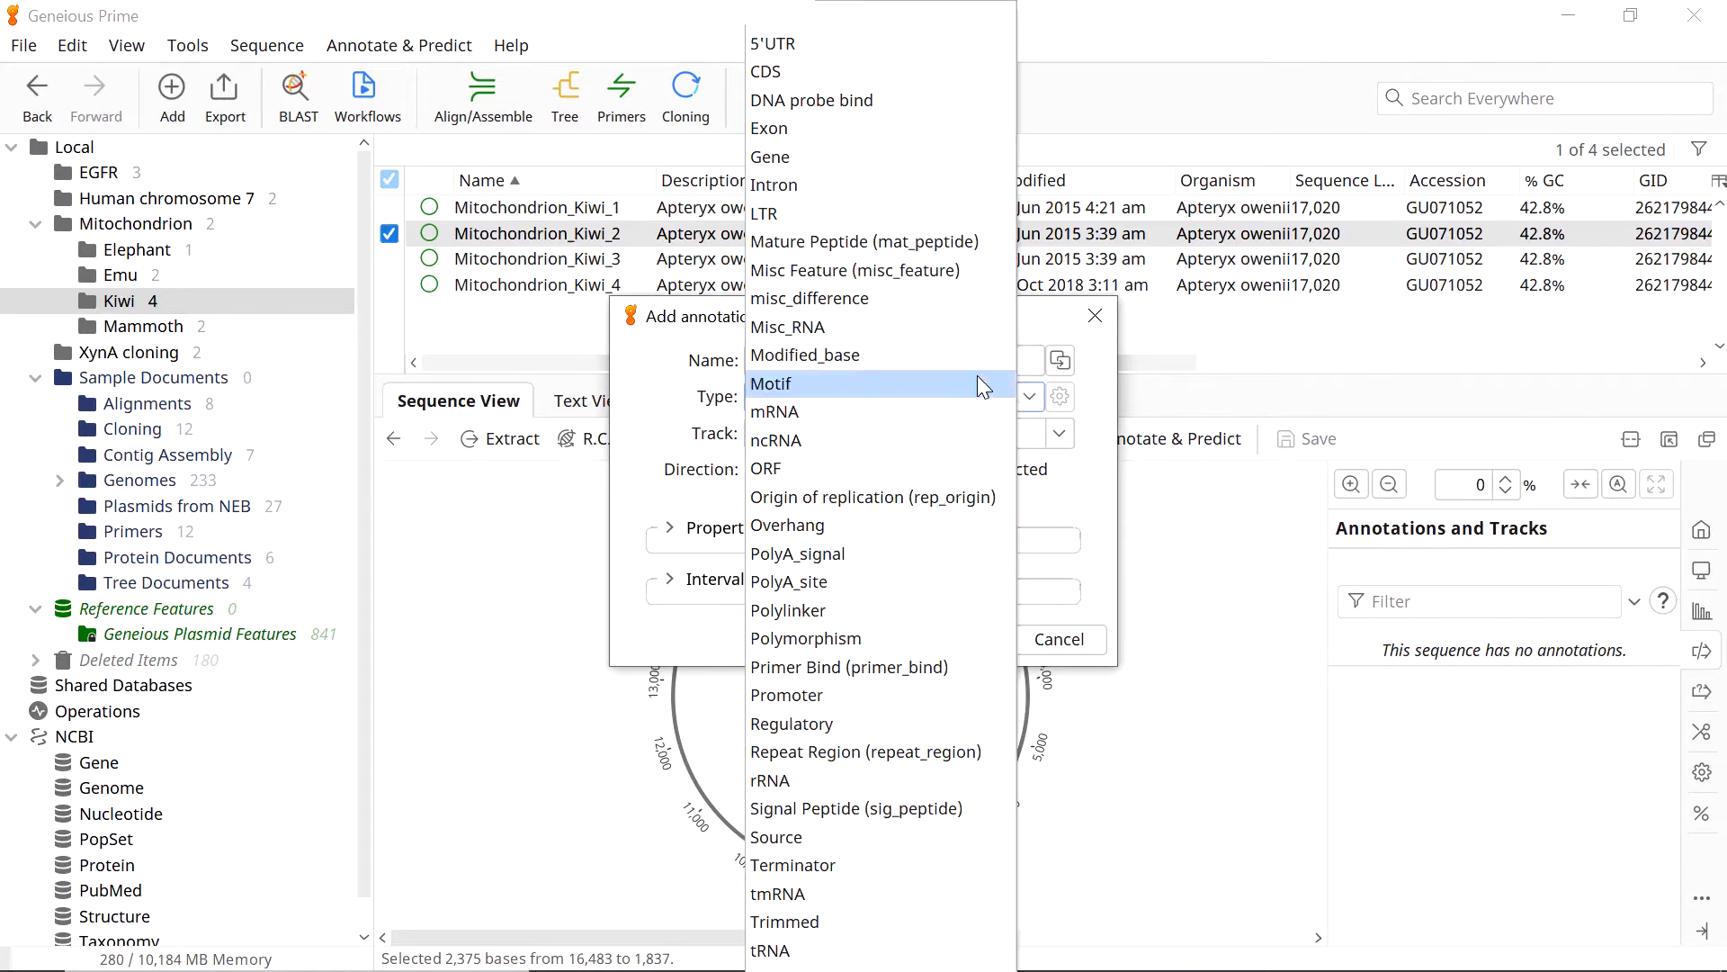
{"action": "left_click", "coordinate": [812, 76]}
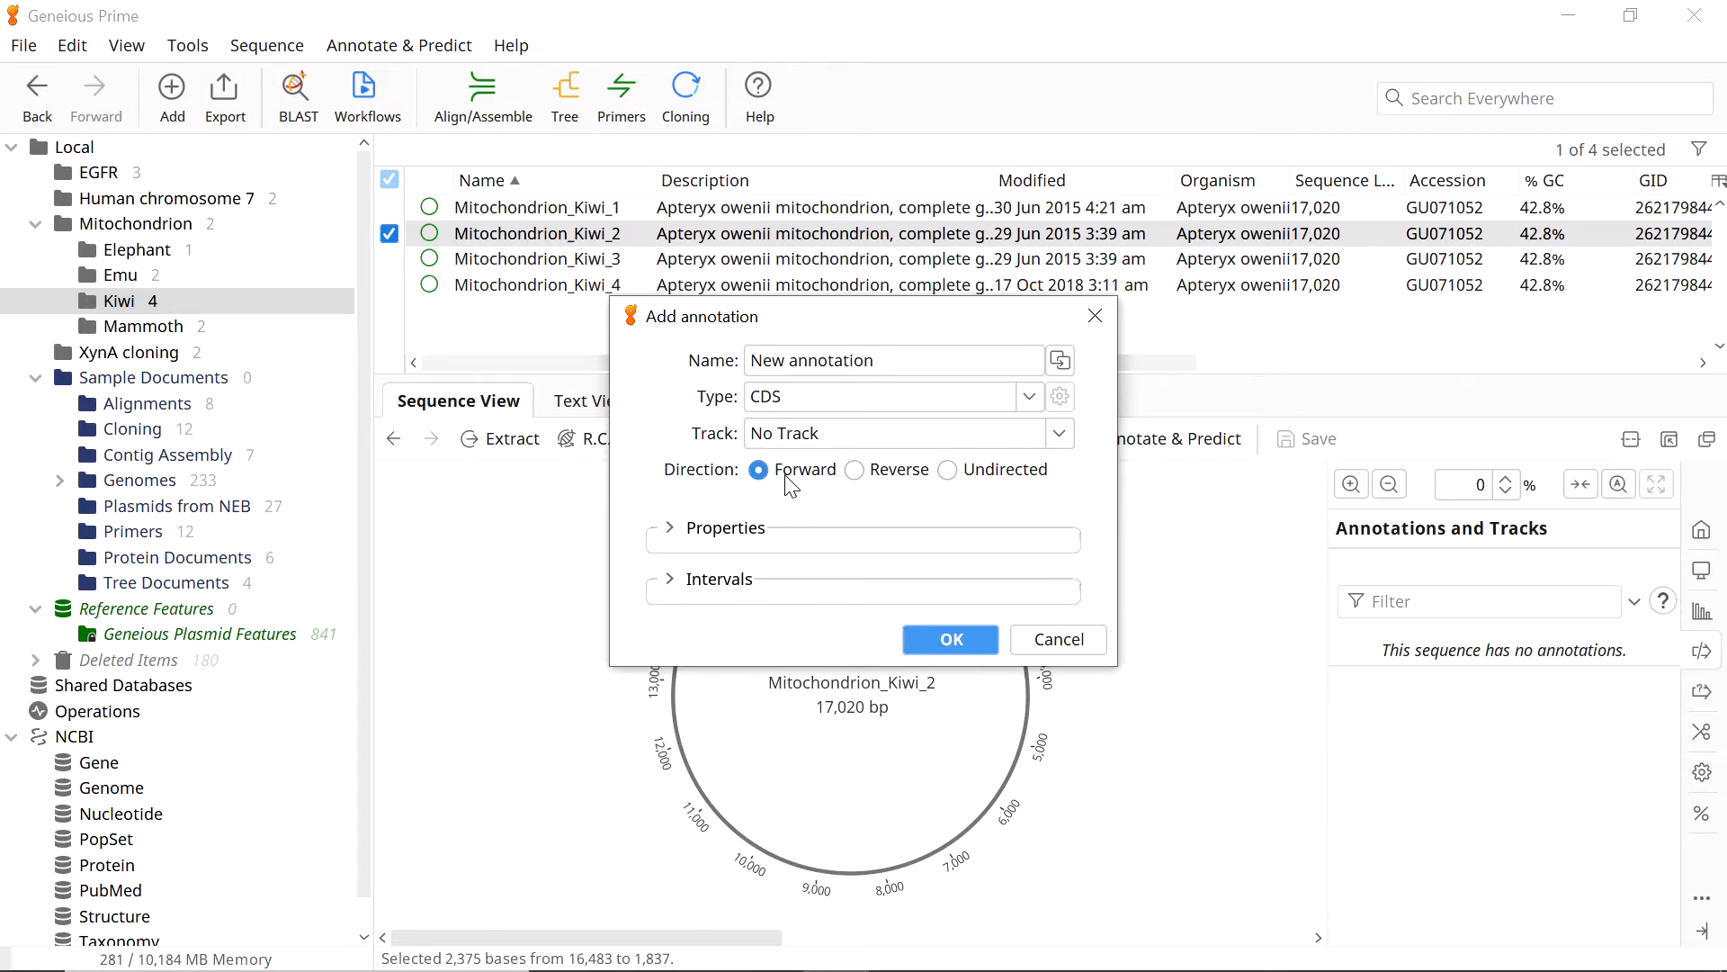
{"action": "left_click", "coordinate": [932, 641]}
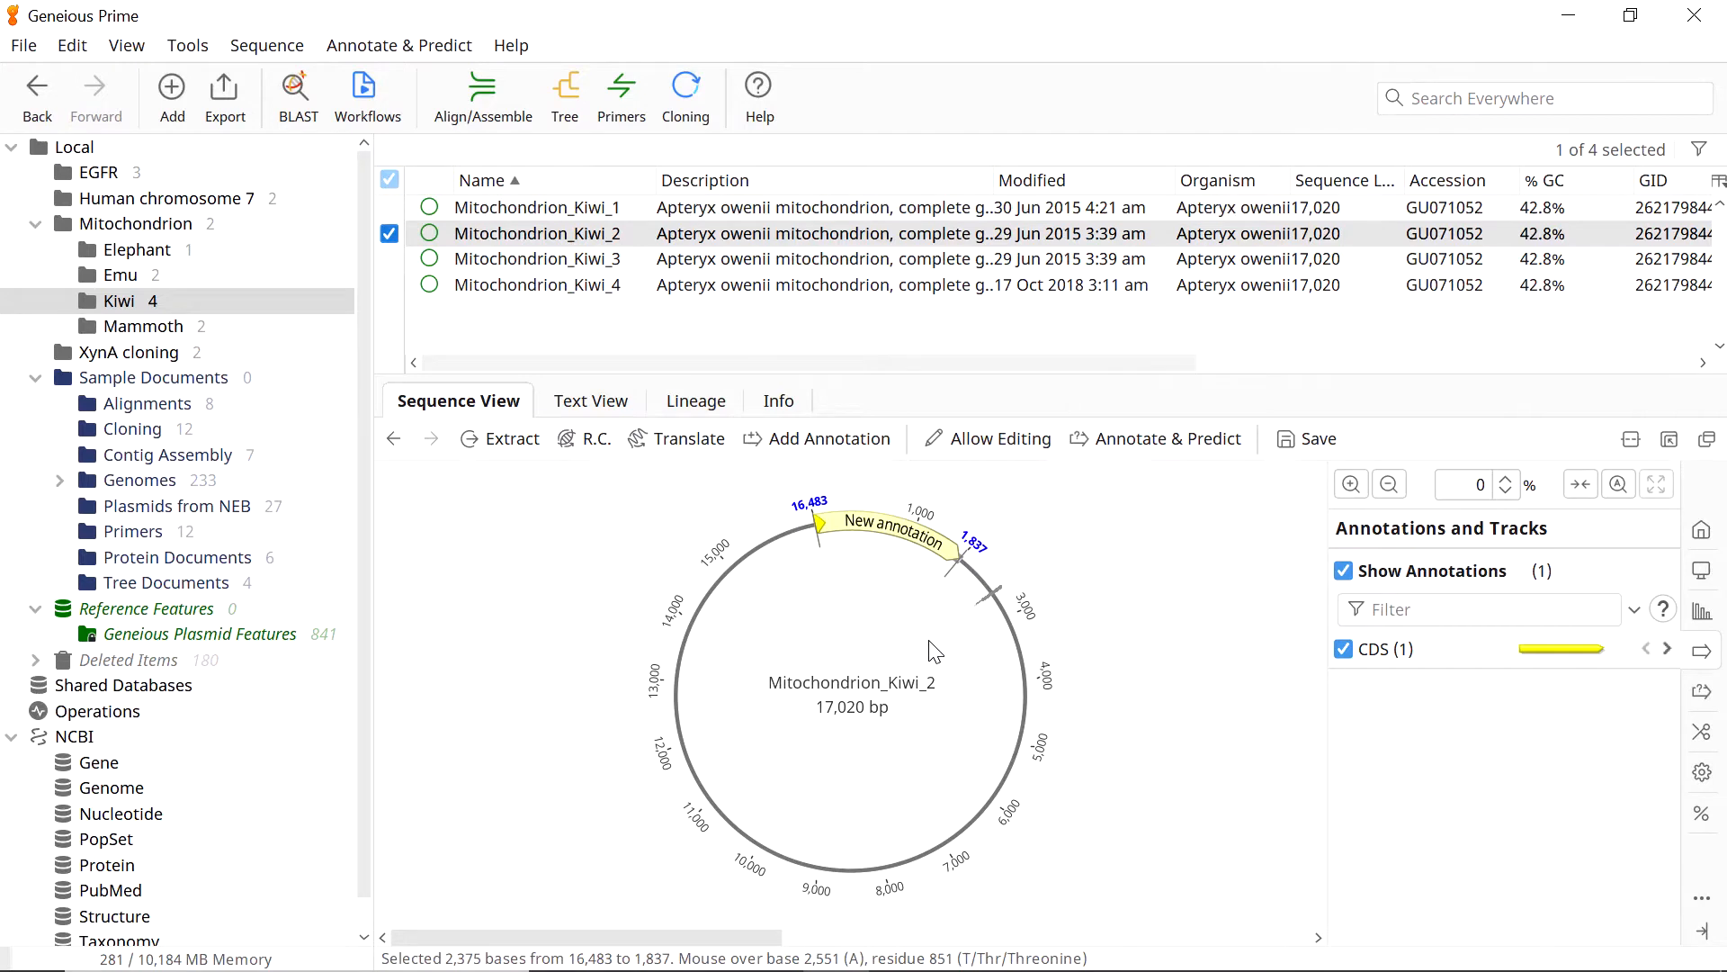
{"action": "left_click", "coordinate": [888, 543]}
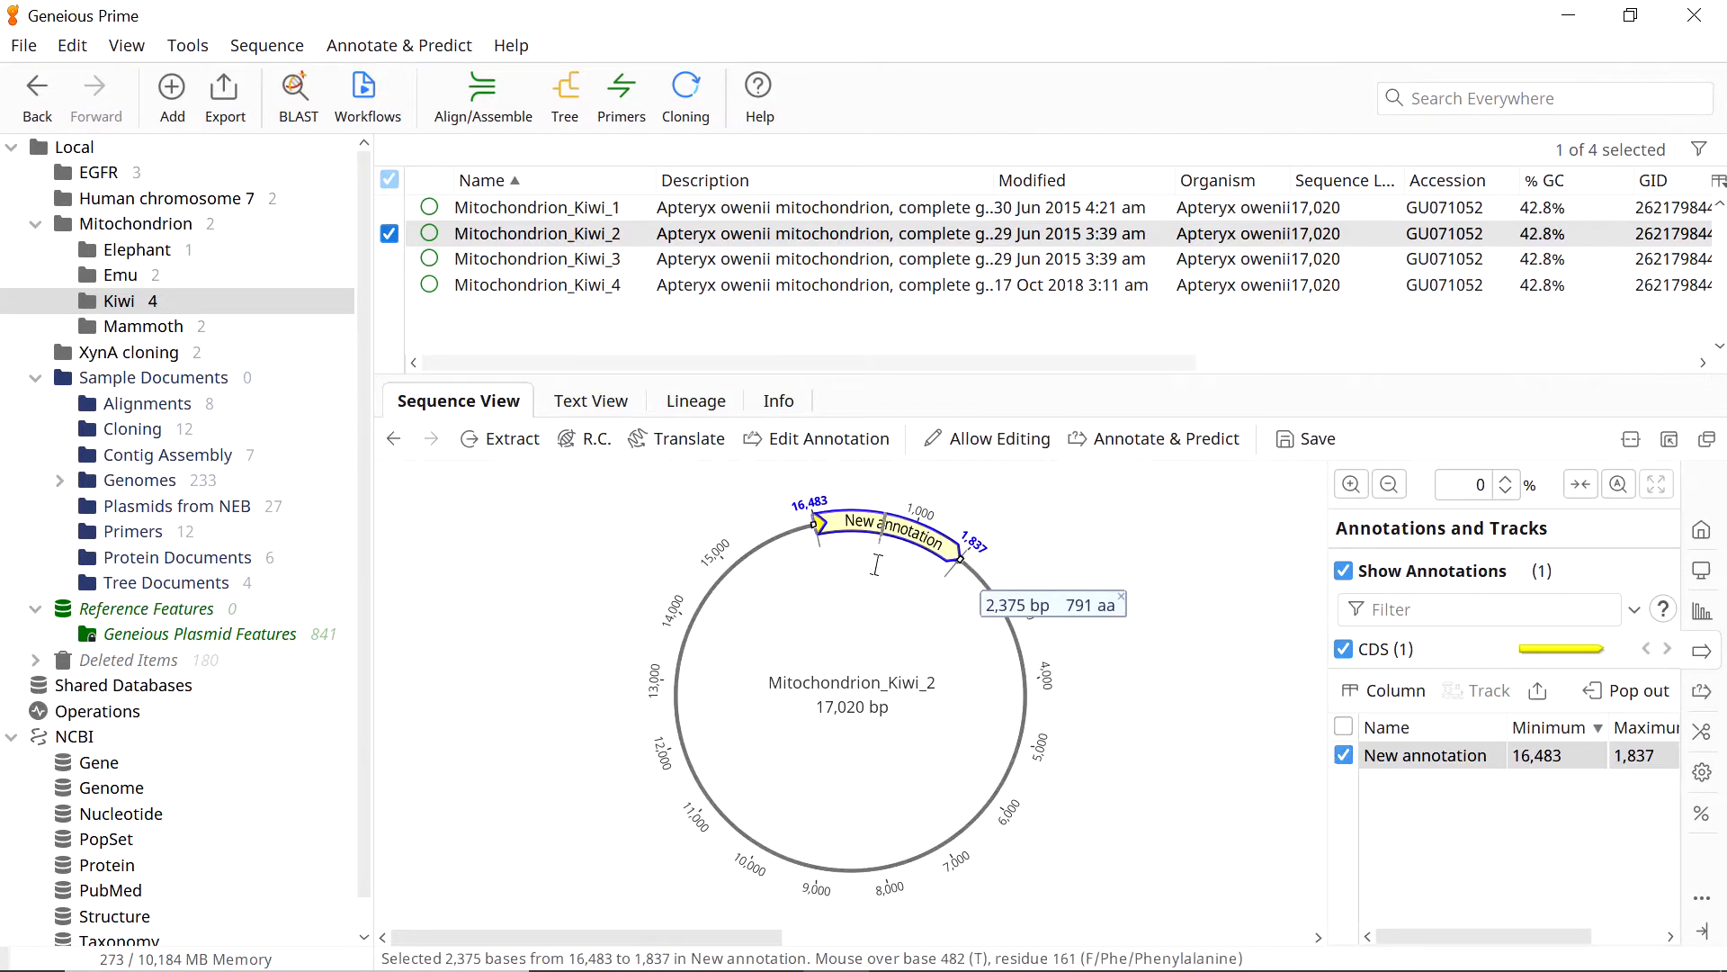
{"action": "left_click", "coordinate": [819, 579]}
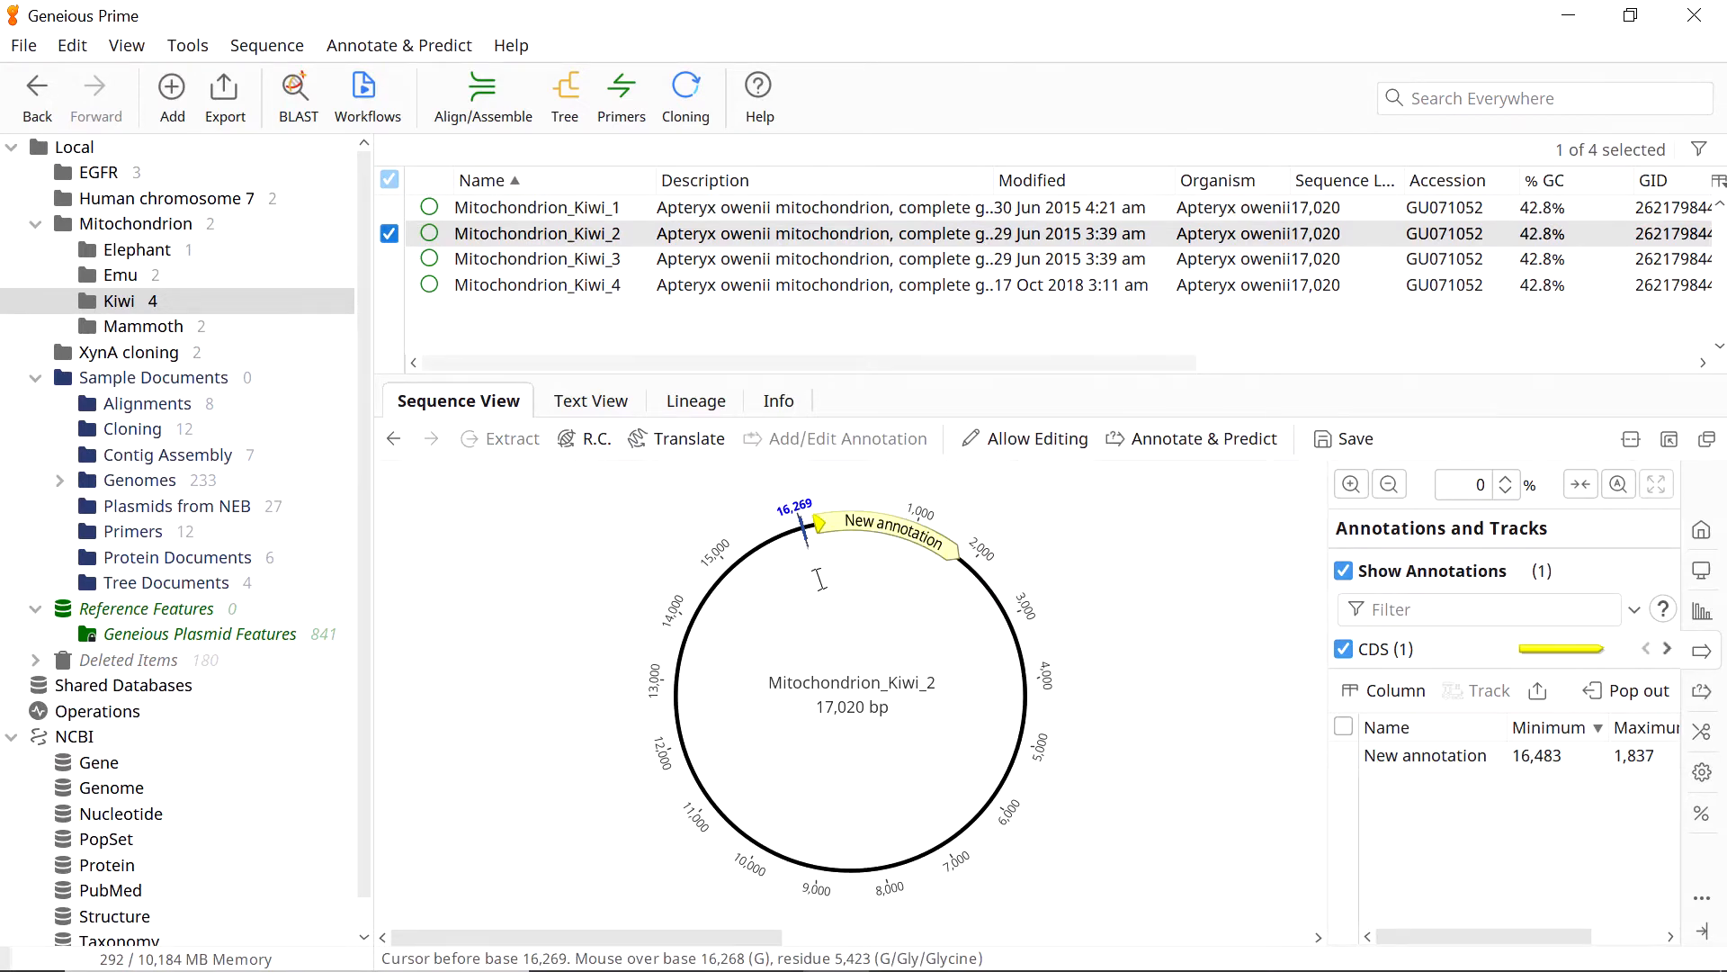
Live-annotate Mitochondrion_Kiwi_3 using the Mitochondrion folder as source at 82% similarity, and apply the matching annotations
{"action": "left_click", "coordinate": [560, 261]}
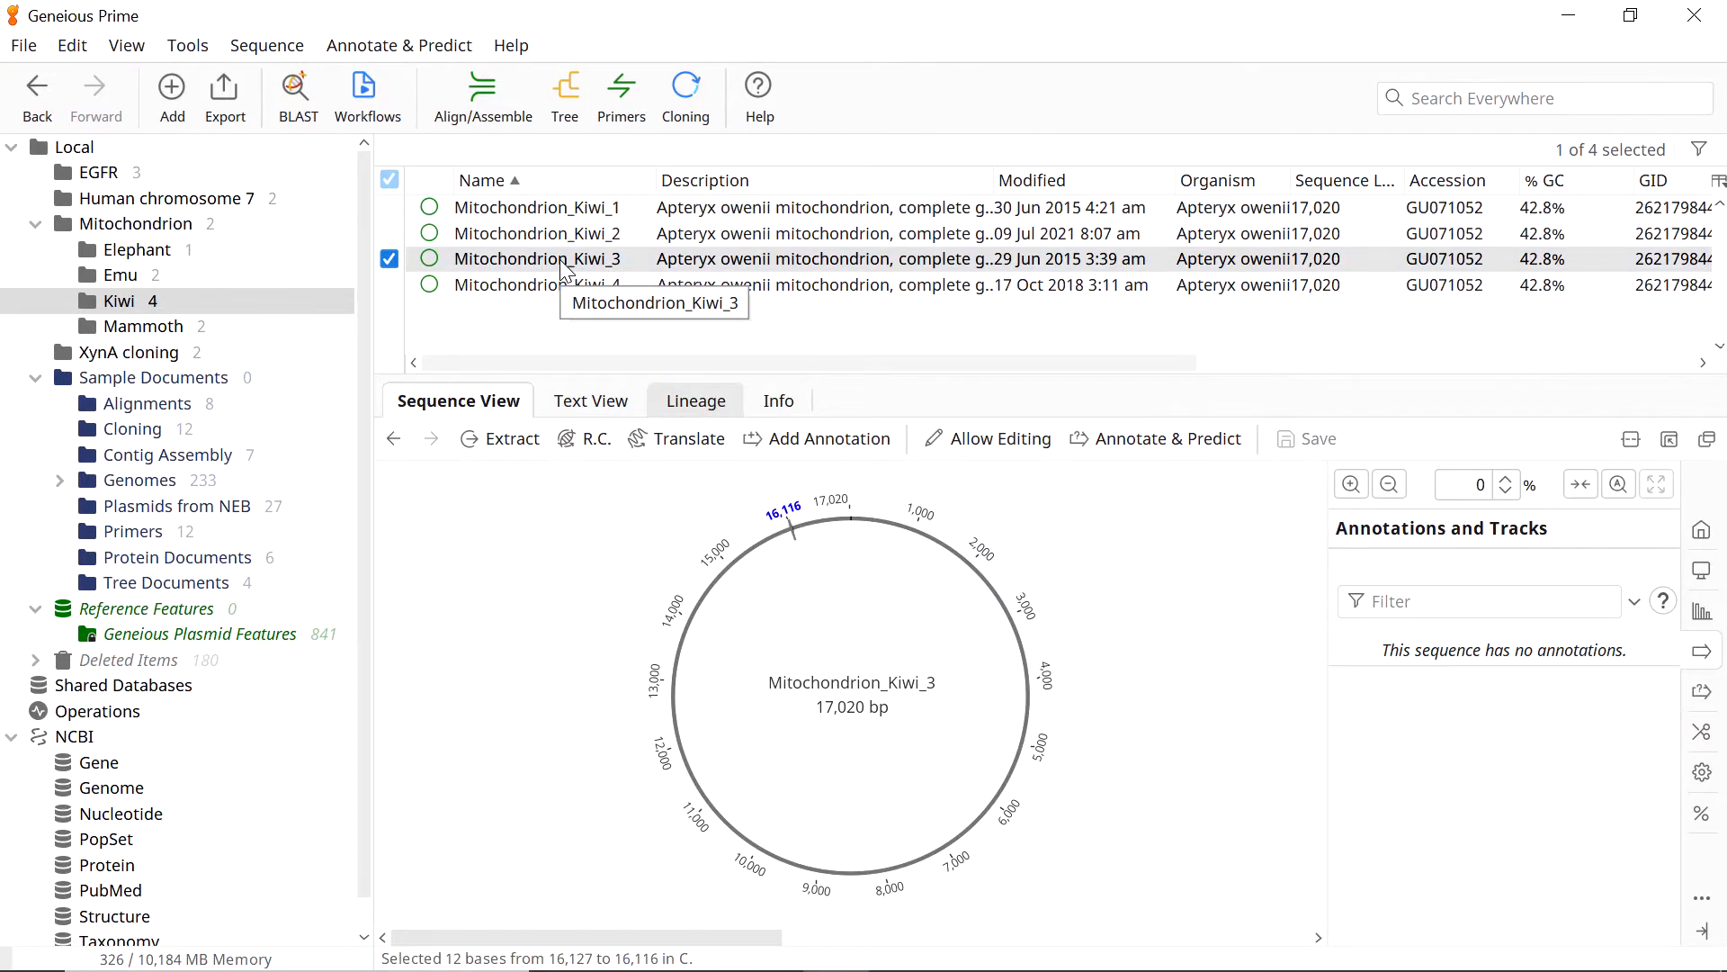
{"action": "left_click", "coordinate": [948, 546]}
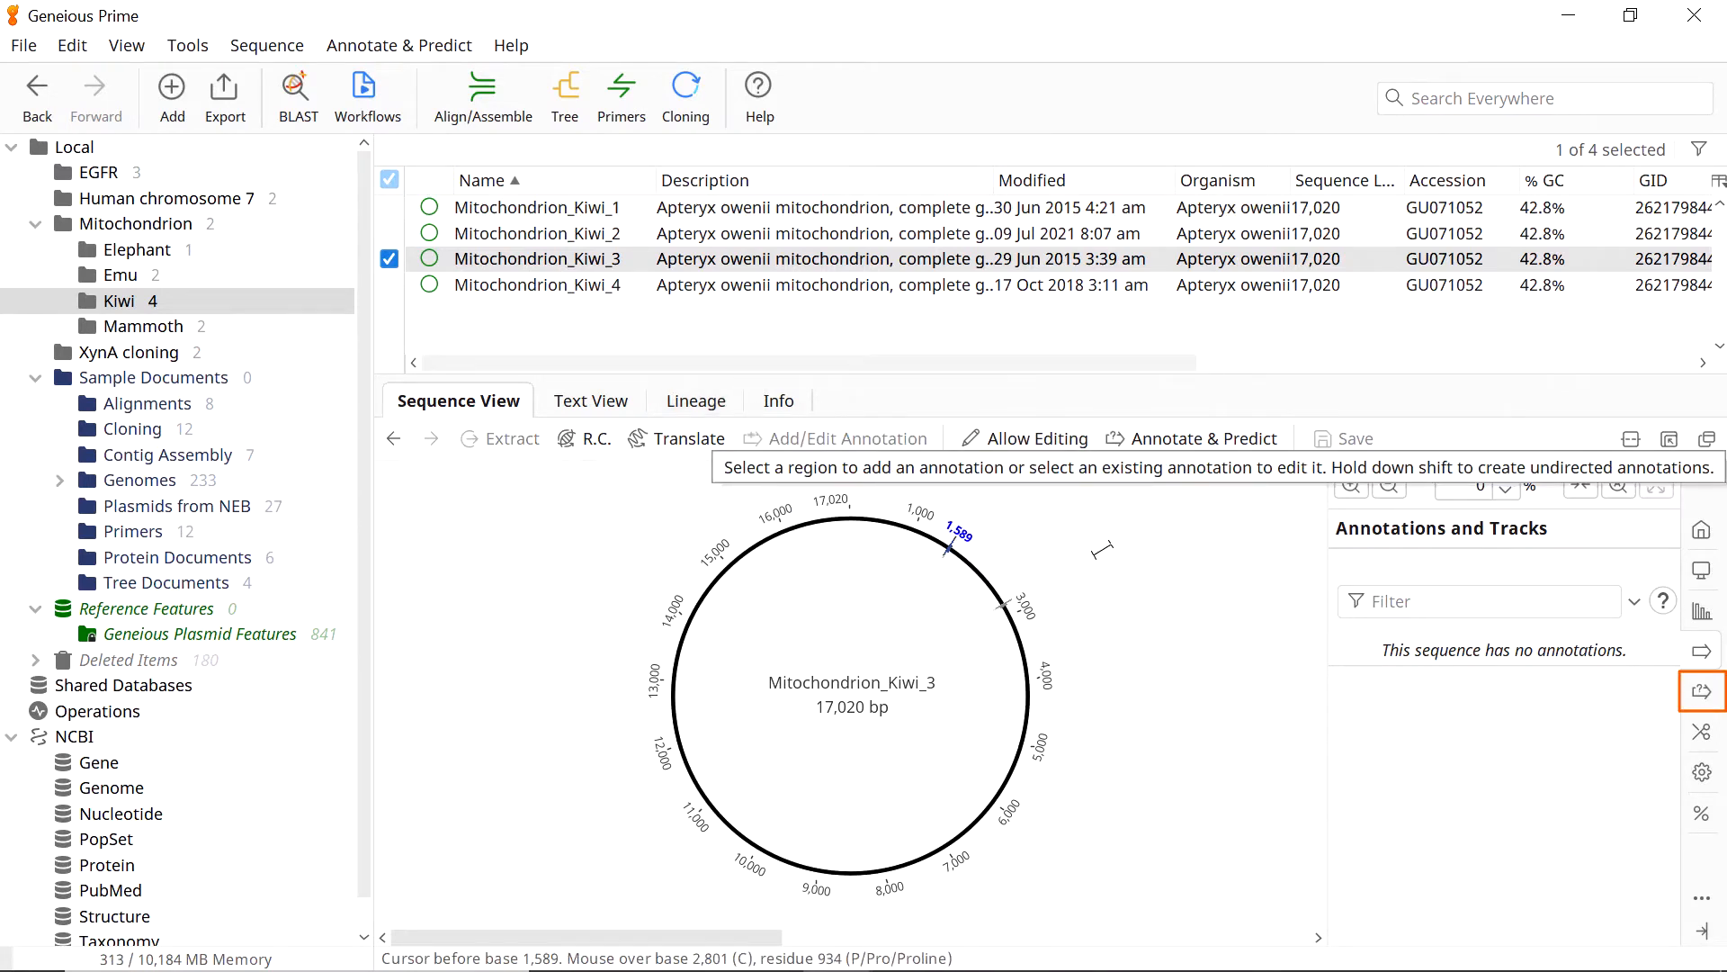
{"action": "left_click", "coordinate": [1706, 692]}
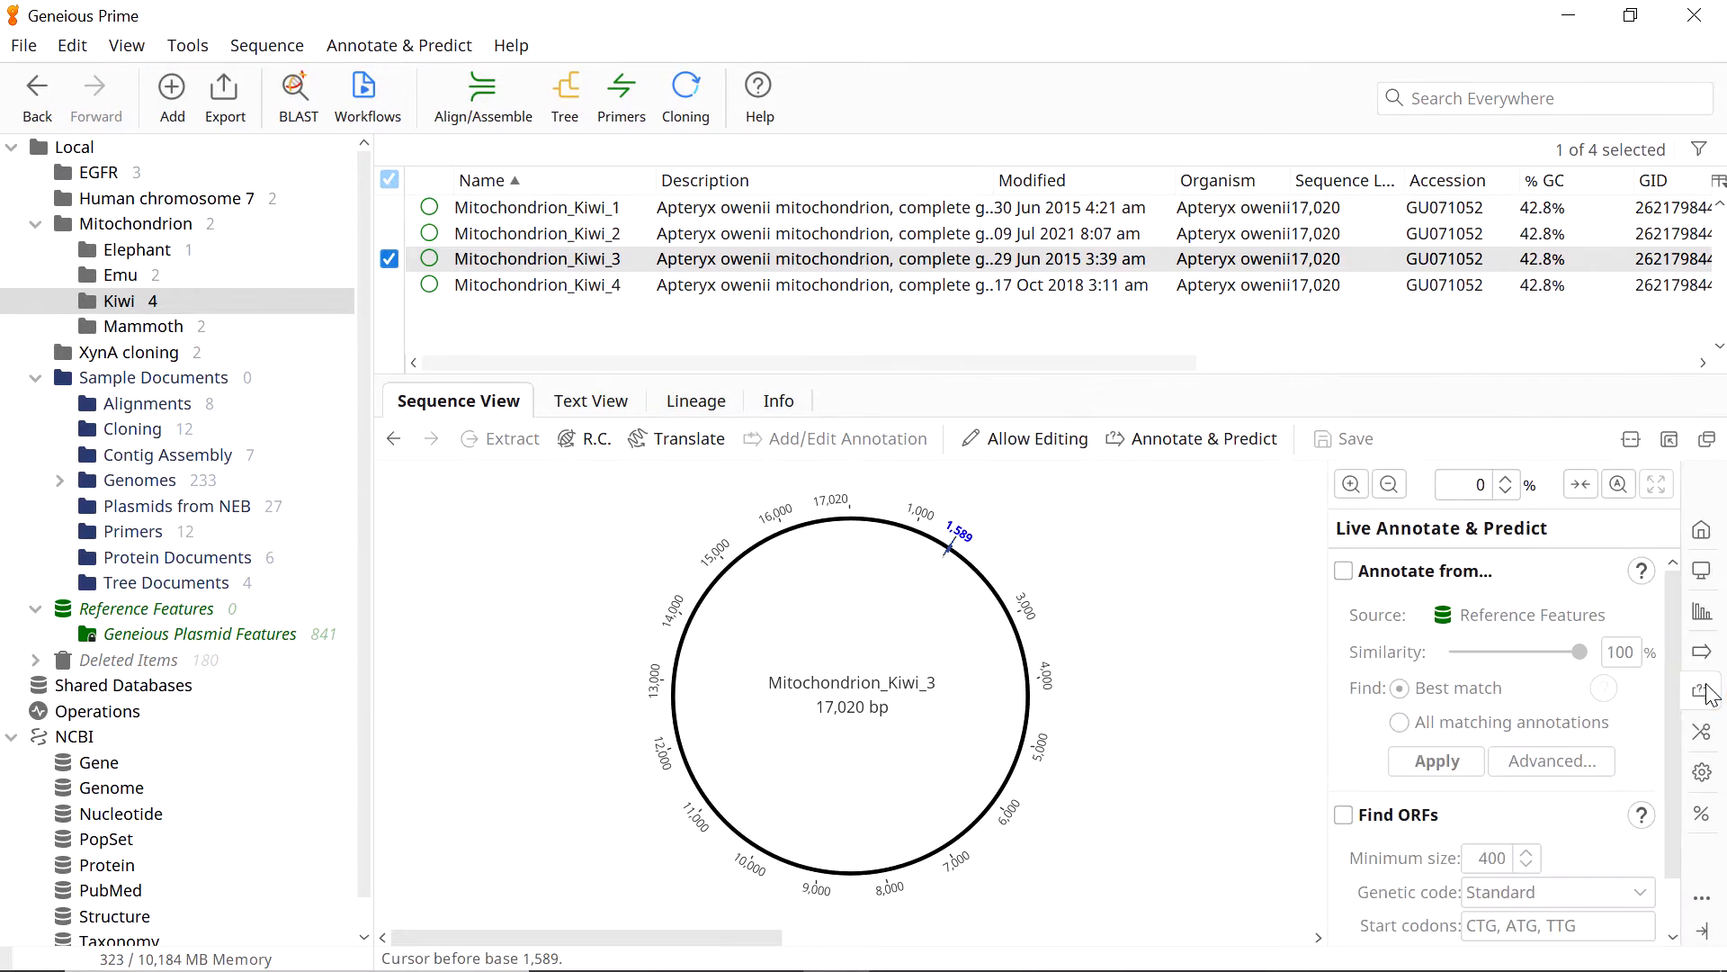
{"action": "left_click", "coordinate": [1344, 572]}
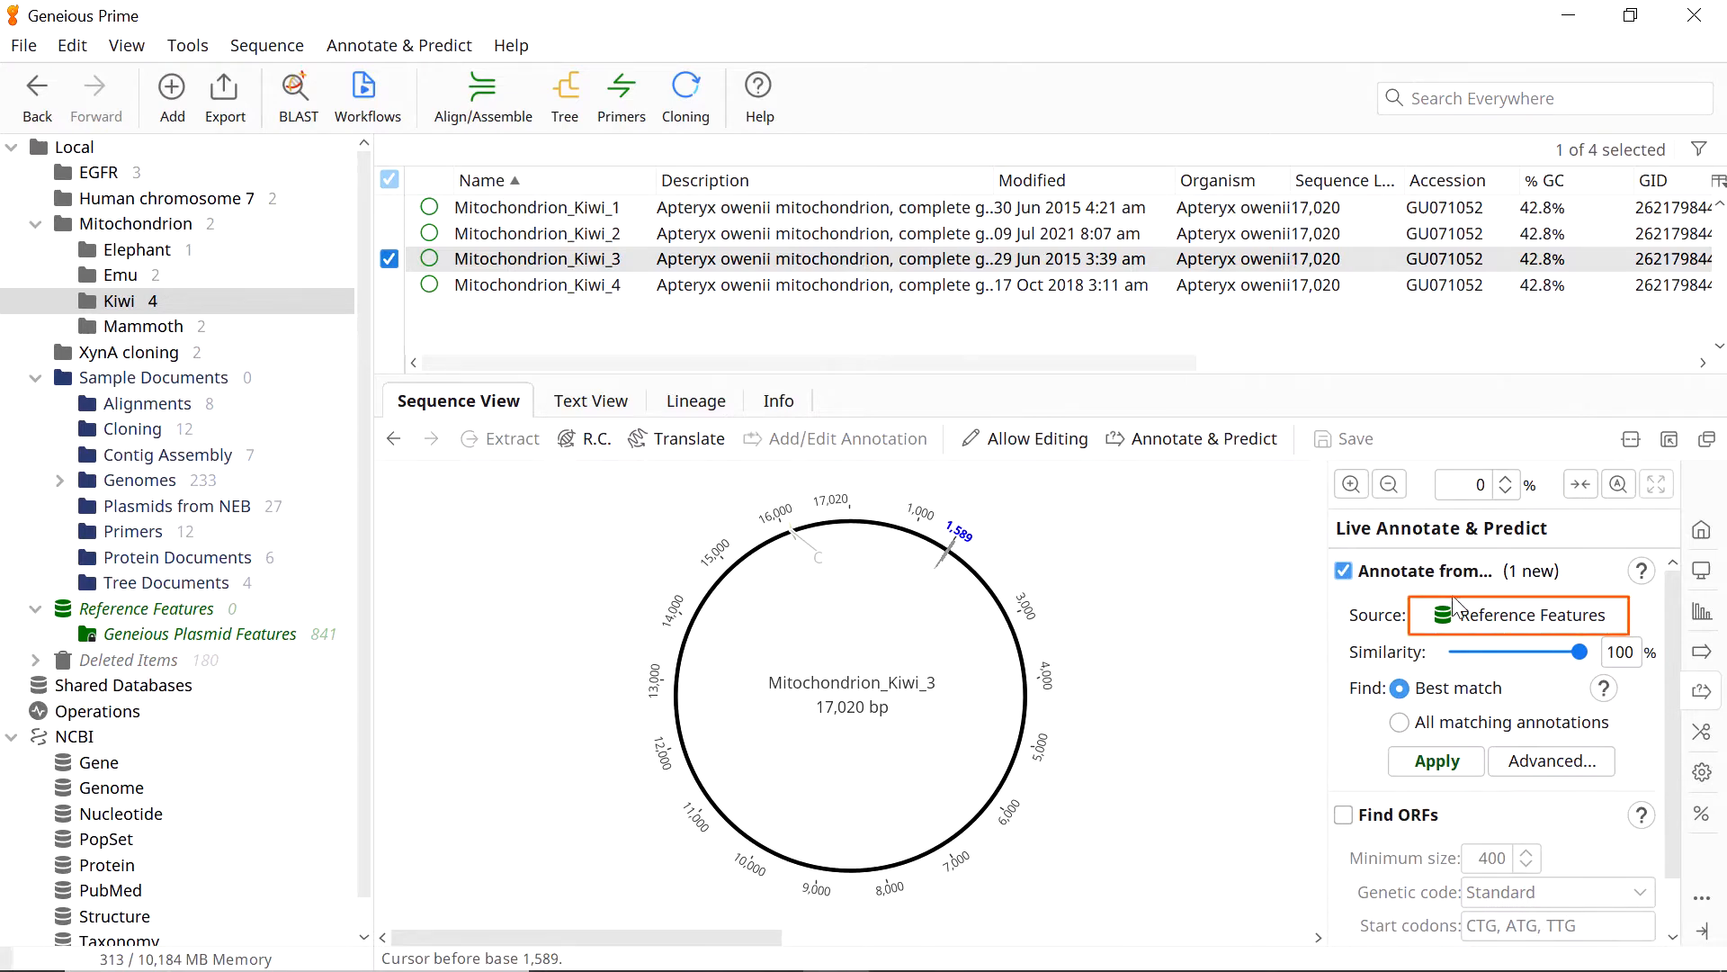
{"action": "left_click", "coordinate": [1520, 630]}
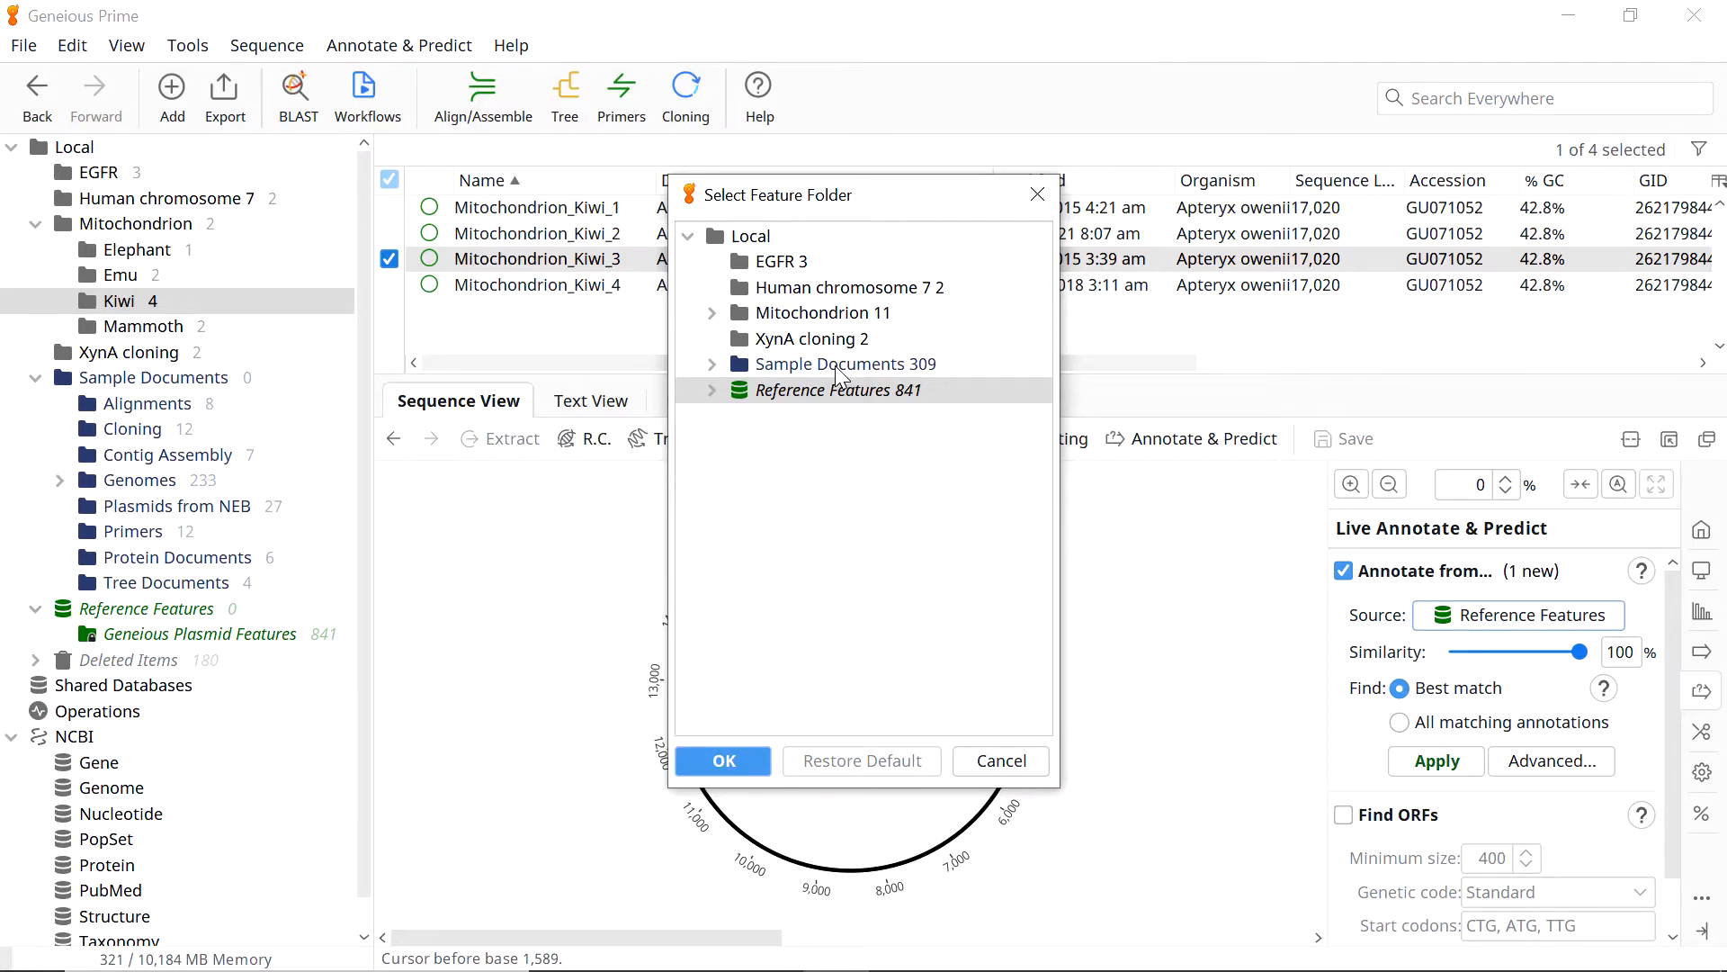
{"action": "left_click", "coordinate": [822, 313]}
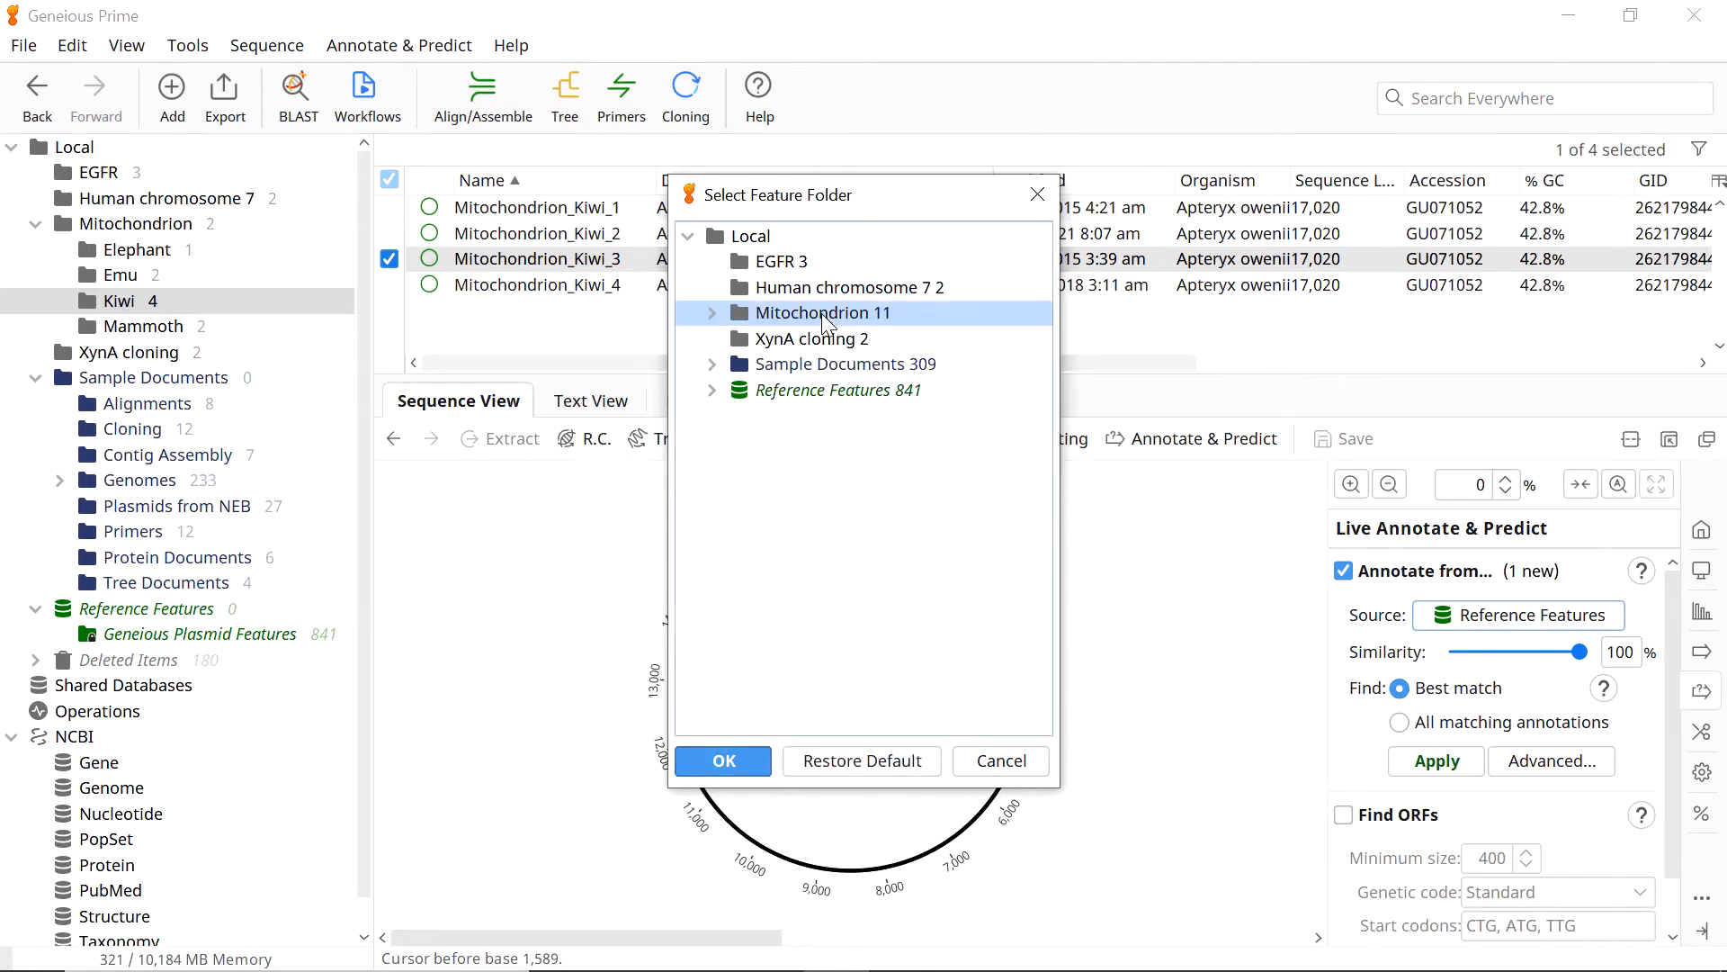
{"action": "left_click", "coordinate": [738, 758]}
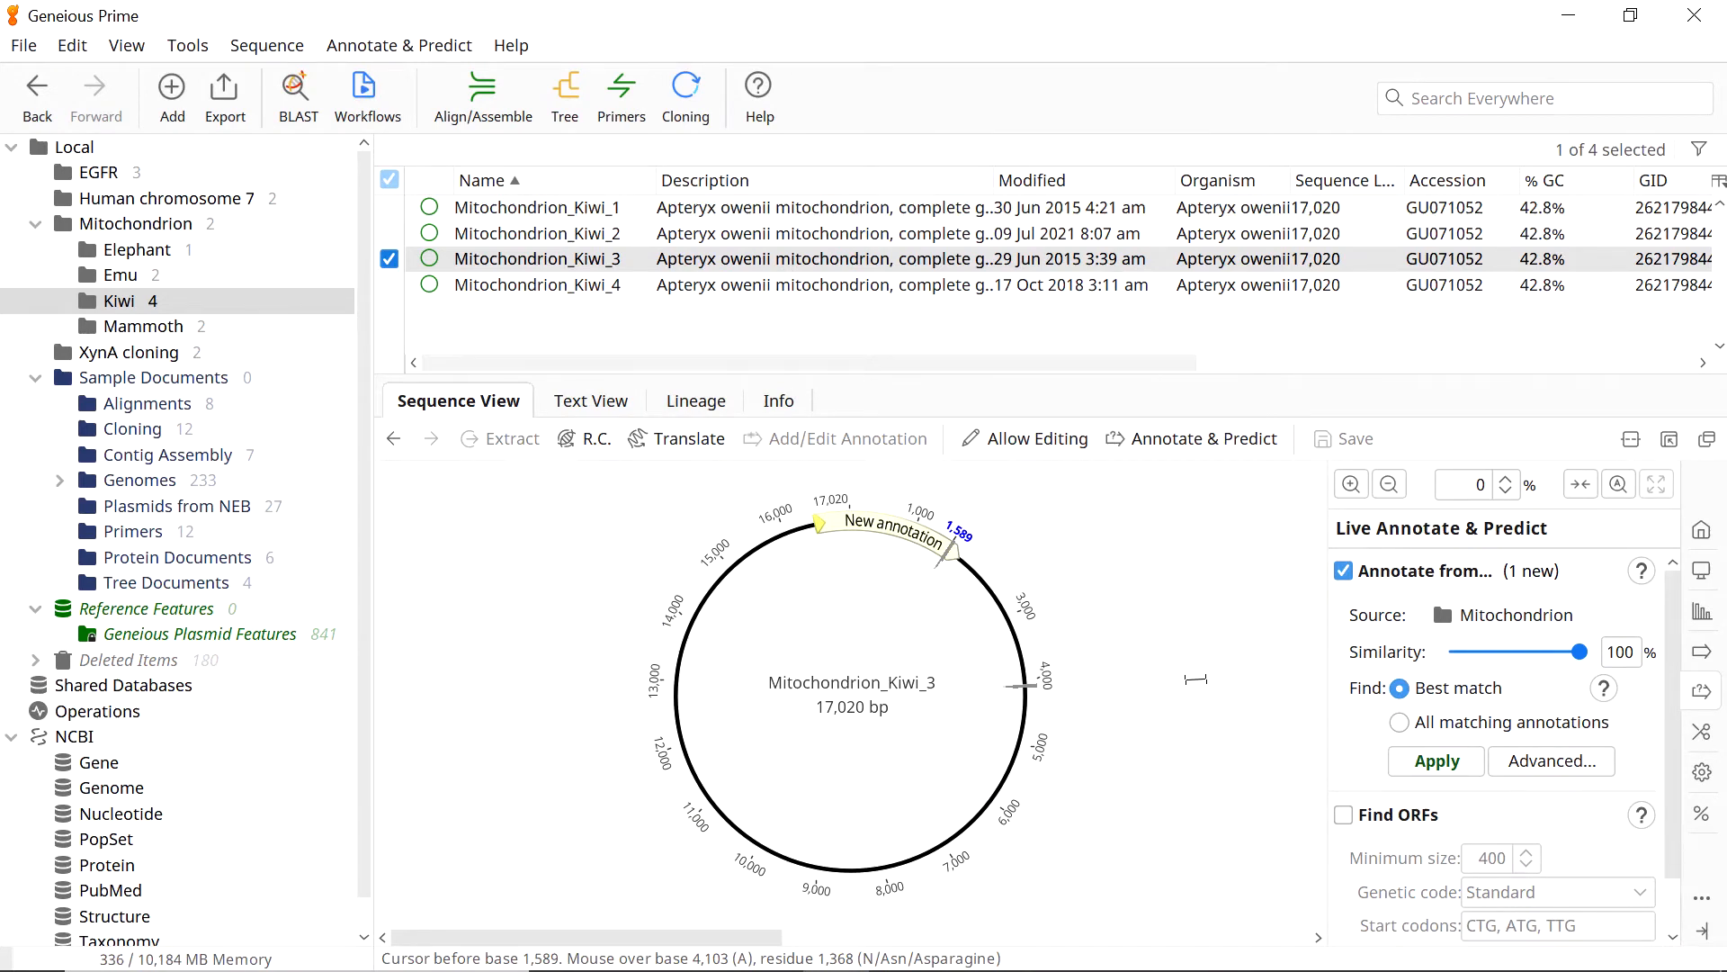
{"action": "mouse_move", "coordinate": [1581, 654]}
{"action": "left_mouse_down"}
{"action": "mouse_move", "coordinate": [1520, 663]}
{"action": "mouse_move", "coordinate": [1553, 664]}
{"action": "left_mouse_up"}
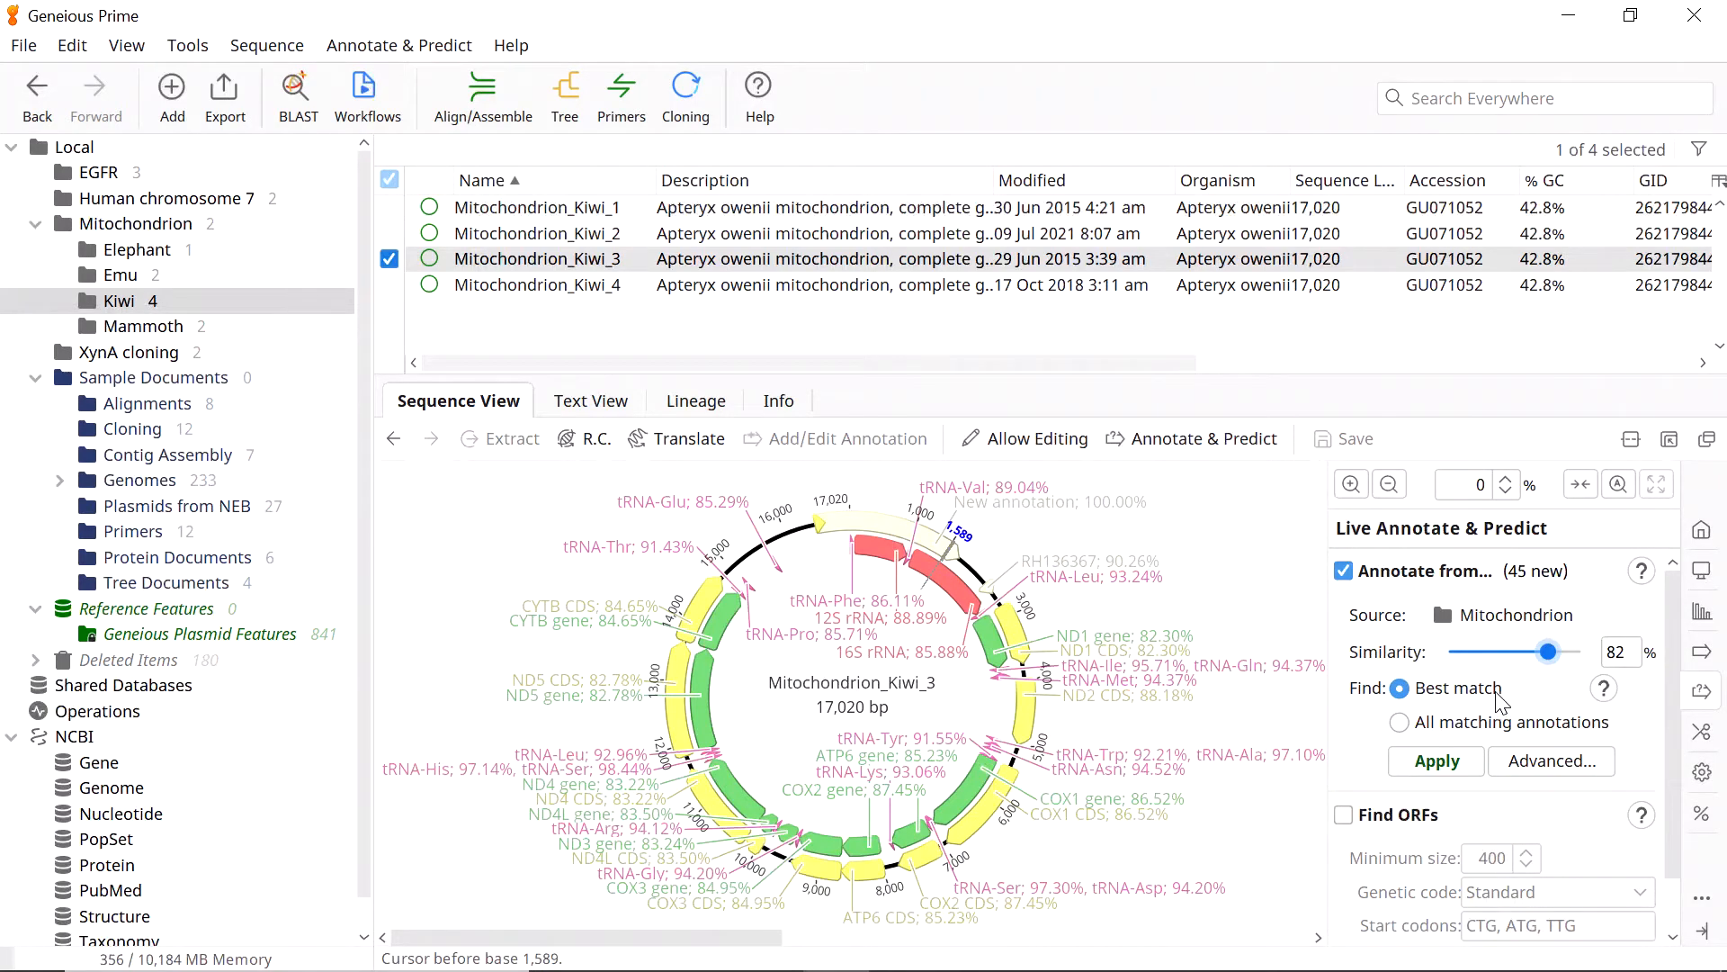
{"action": "left_click", "coordinate": [1442, 760]}
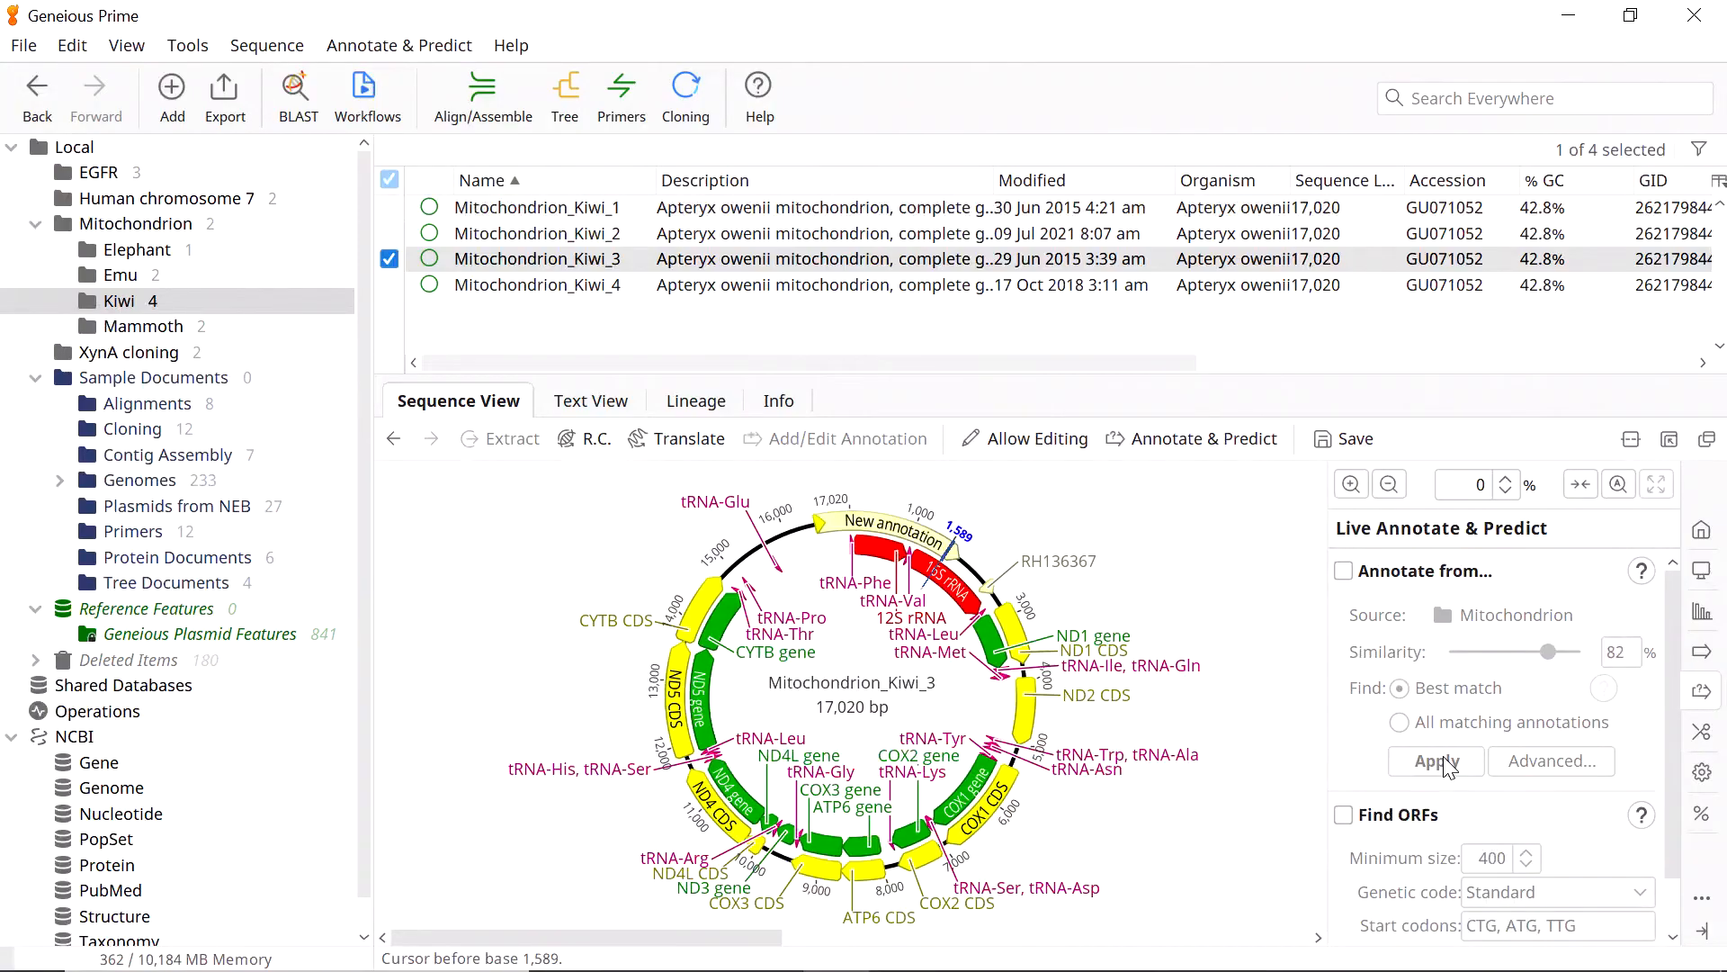
Preview ORFs with a minimum size of 400 on Mitochondrion_Kiwi_3, turn the preview off and save the sequence
{"action": "left_click", "coordinate": [1343, 816]}
{"action": "scroll", "coordinate": [1350, 800], "scroll_direction": "down", "scroll_amount": 2}
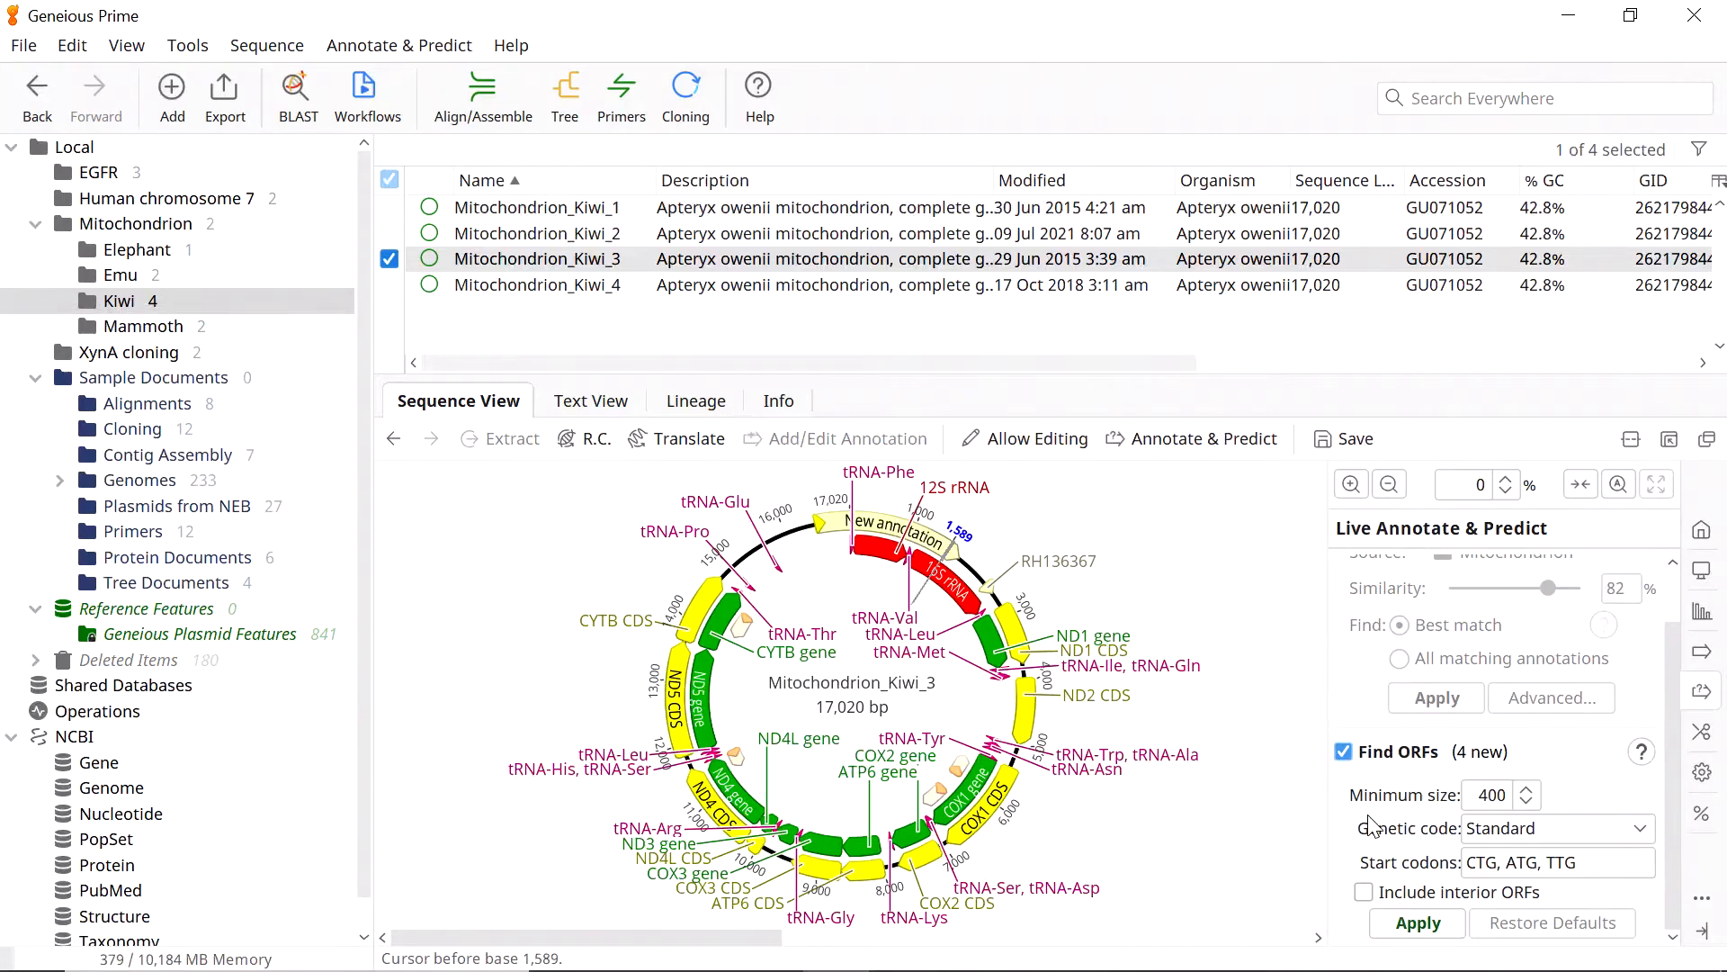
{"action": "left_click", "coordinate": [1355, 761]}
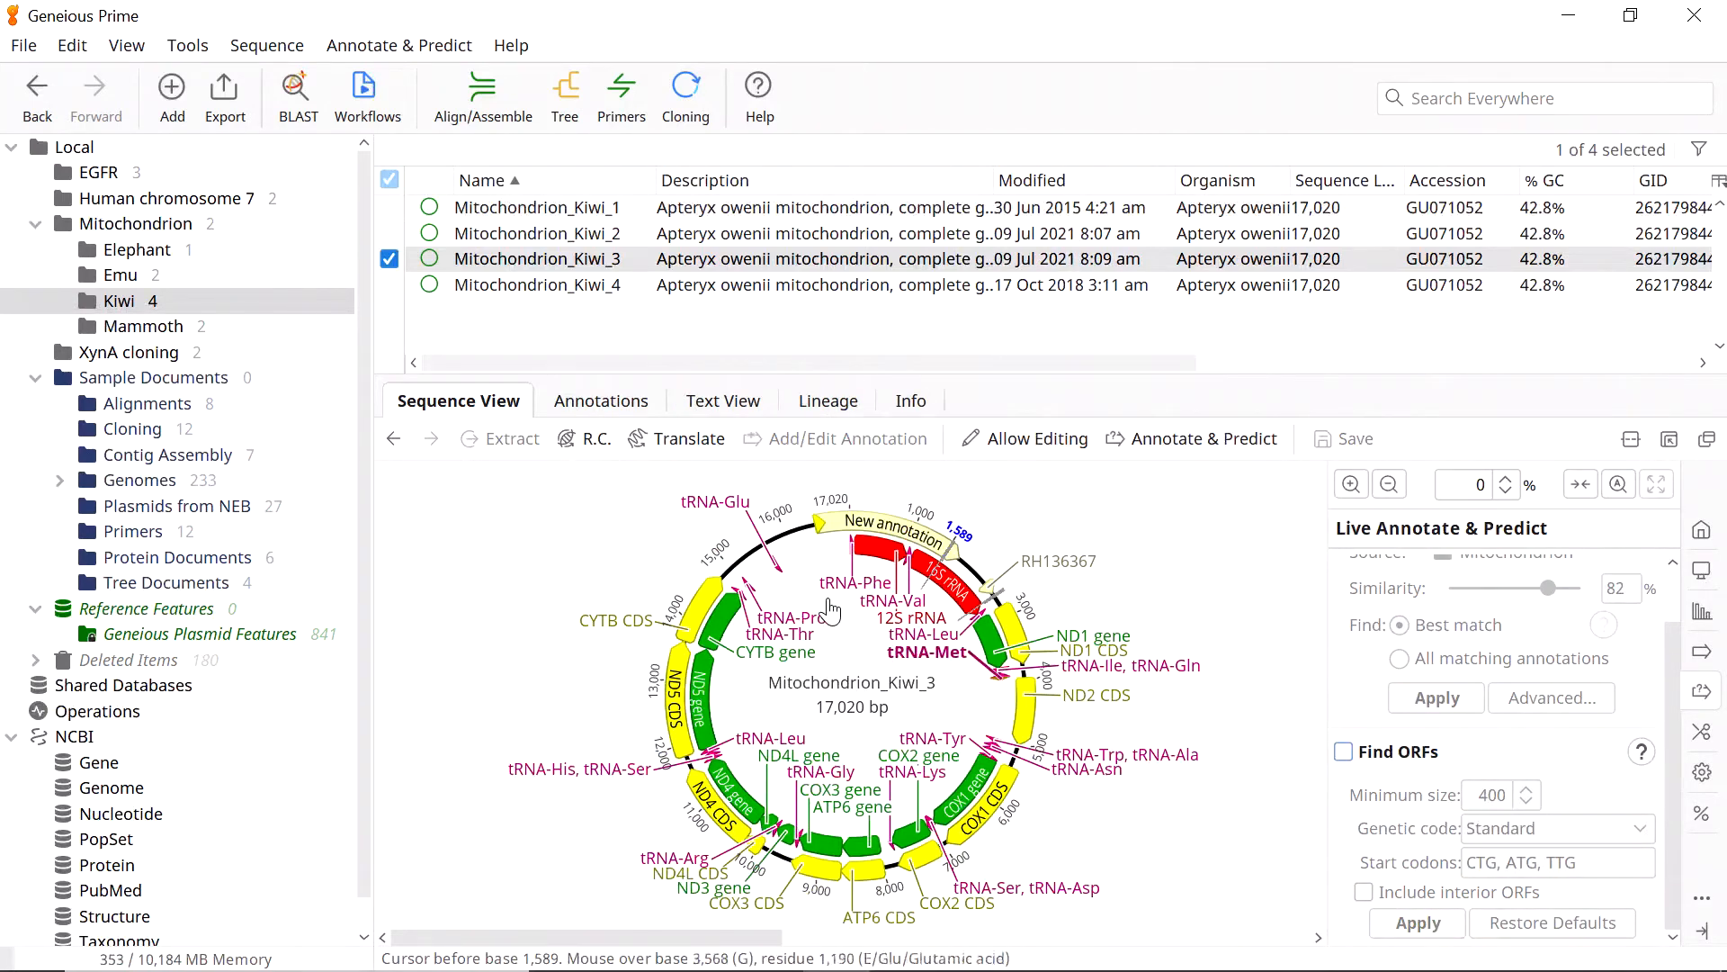
View the Mitochondrion_Emu and Mitochondrion_Kiwi_4 sequences in the Mitochondrion folder to compare their annotations
{"action": "left_click", "coordinate": [149, 227]}
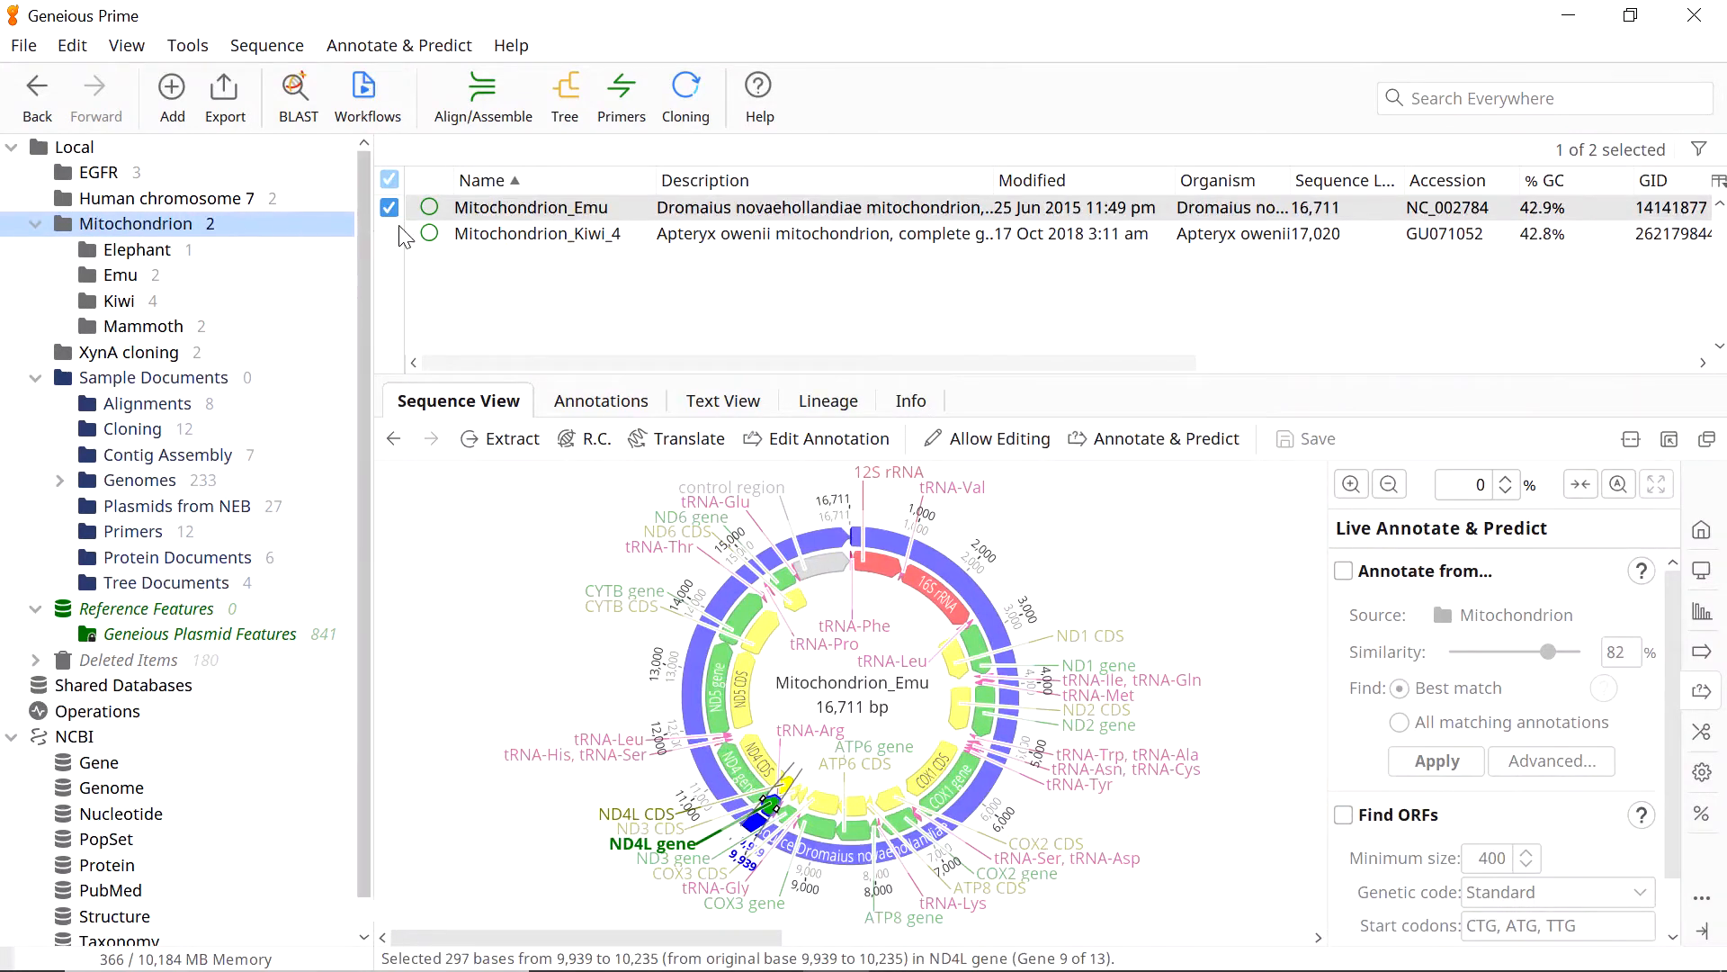
{"action": "left_click", "coordinate": [483, 205]}
{"action": "left_click", "coordinate": [793, 547]}
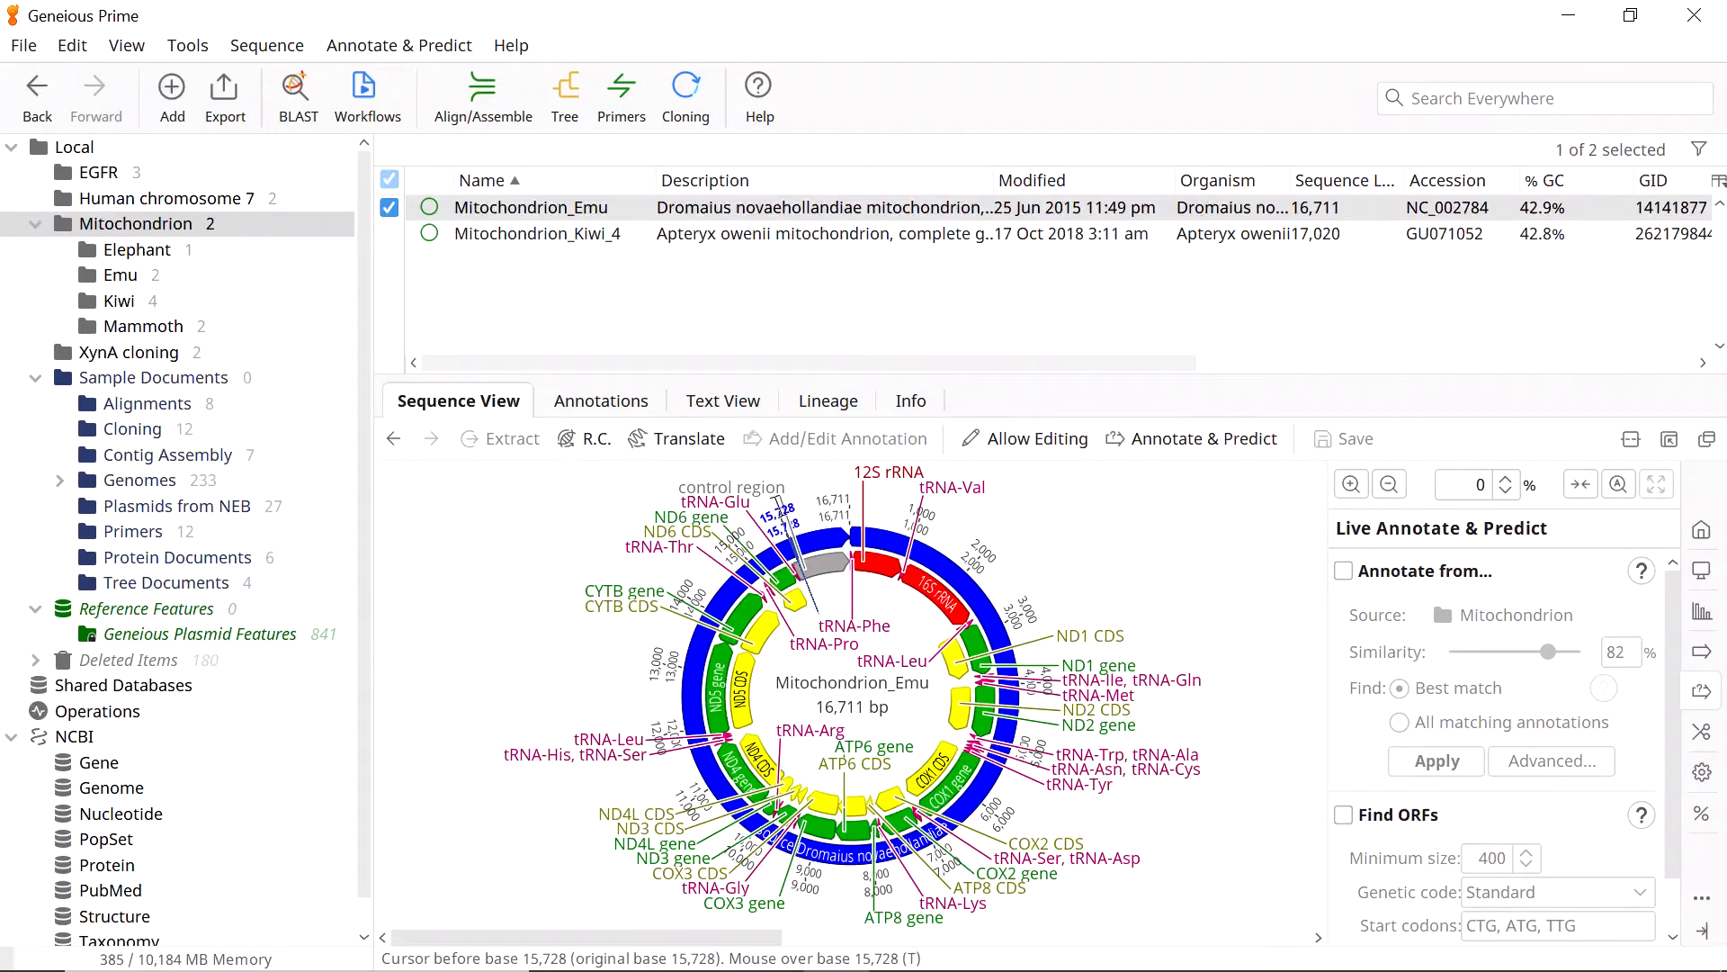
{"action": "left_click", "coordinate": [605, 233]}
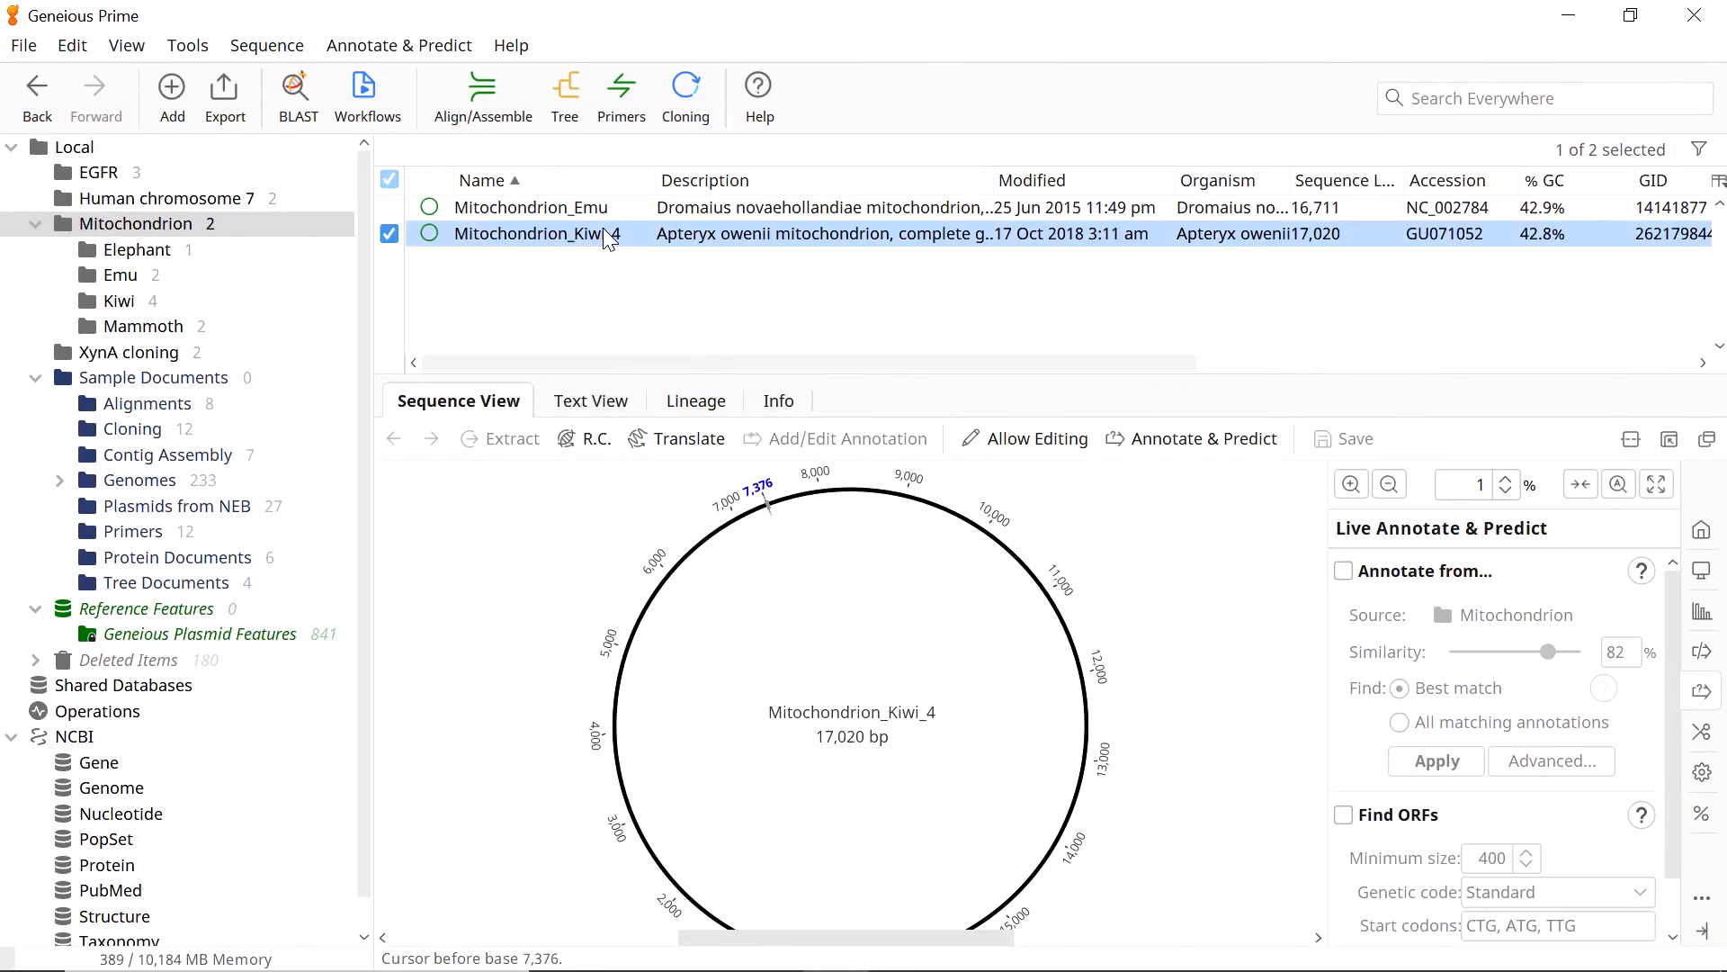
{"action": "left_click", "coordinate": [685, 510]}
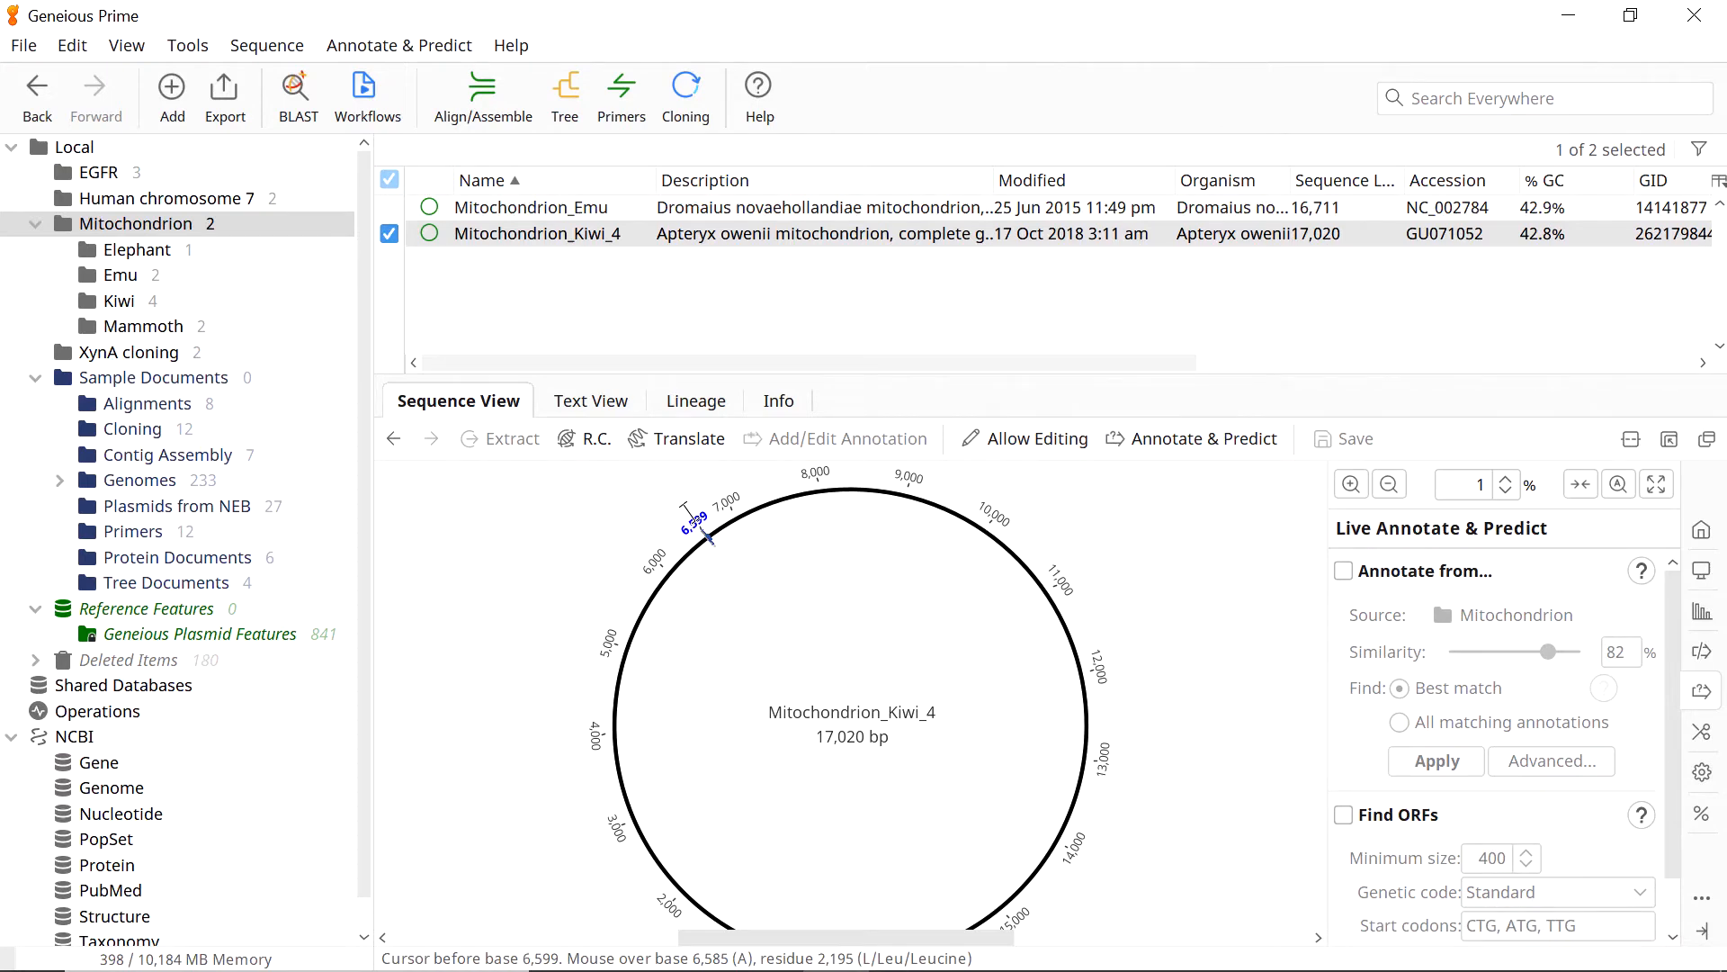
Align Mitochondrion_Emu and Mitochondrion_Kiwi_4 pairwise with Geneious Alignment, using global alignment with free end gaps and the 65% similarity cost matrix
{"action": "left_click", "coordinate": [389, 208]}
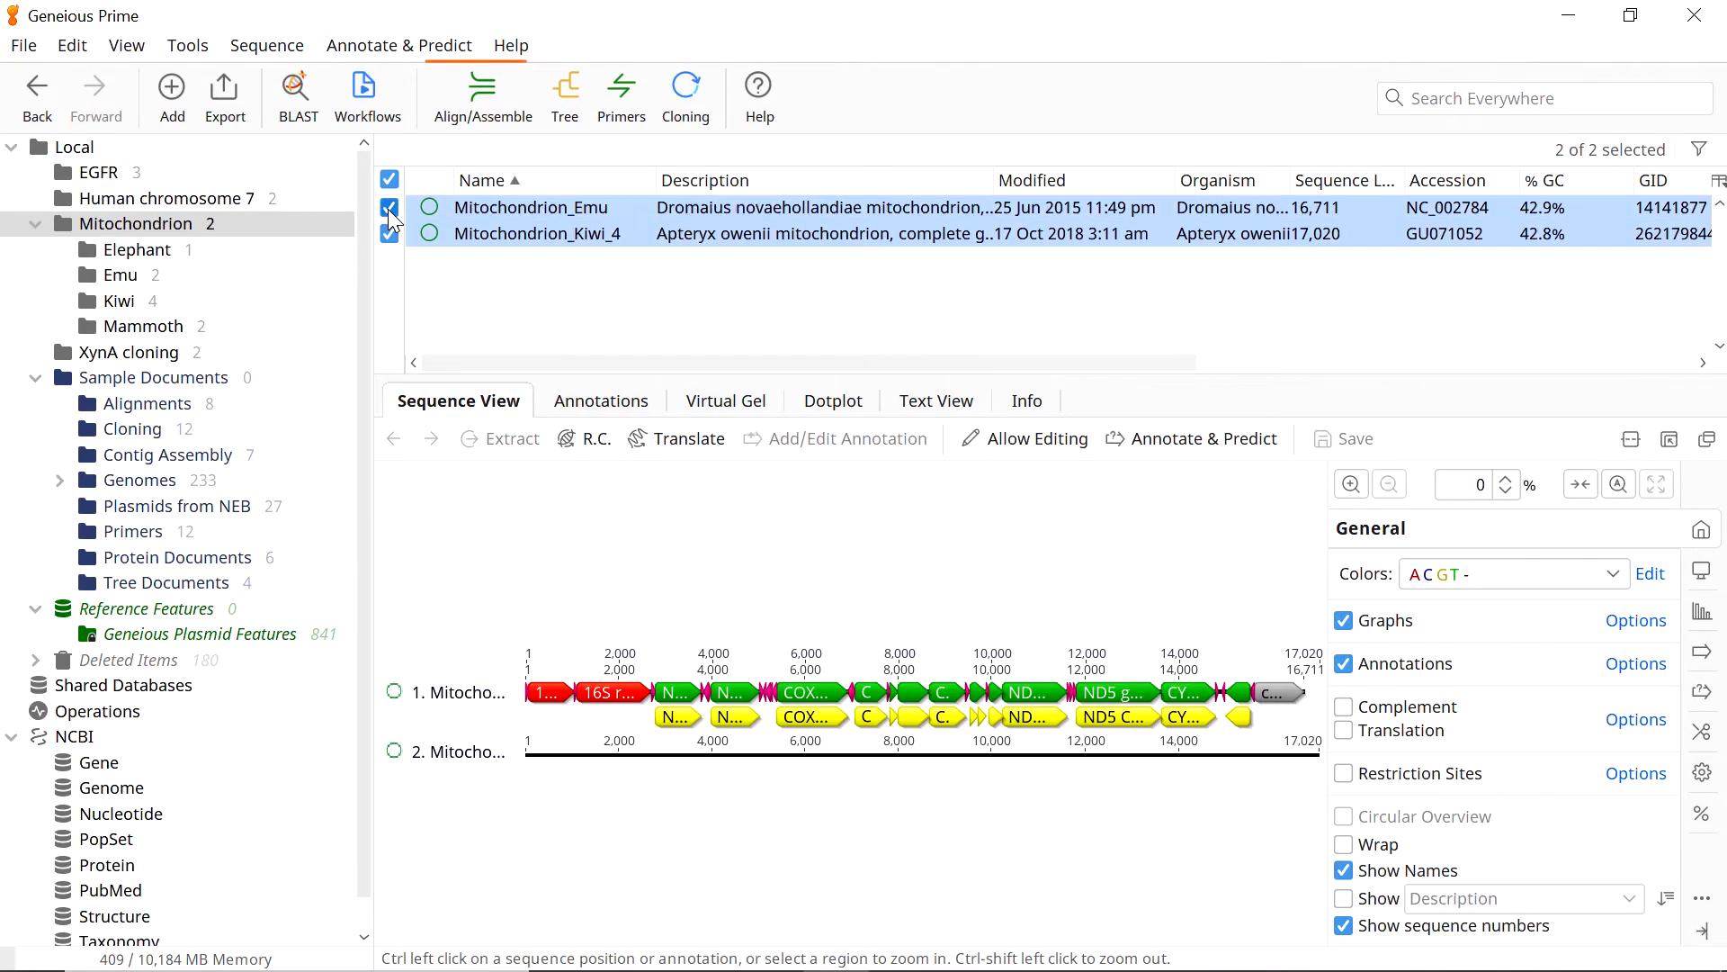
{"action": "left_click", "coordinate": [487, 117]}
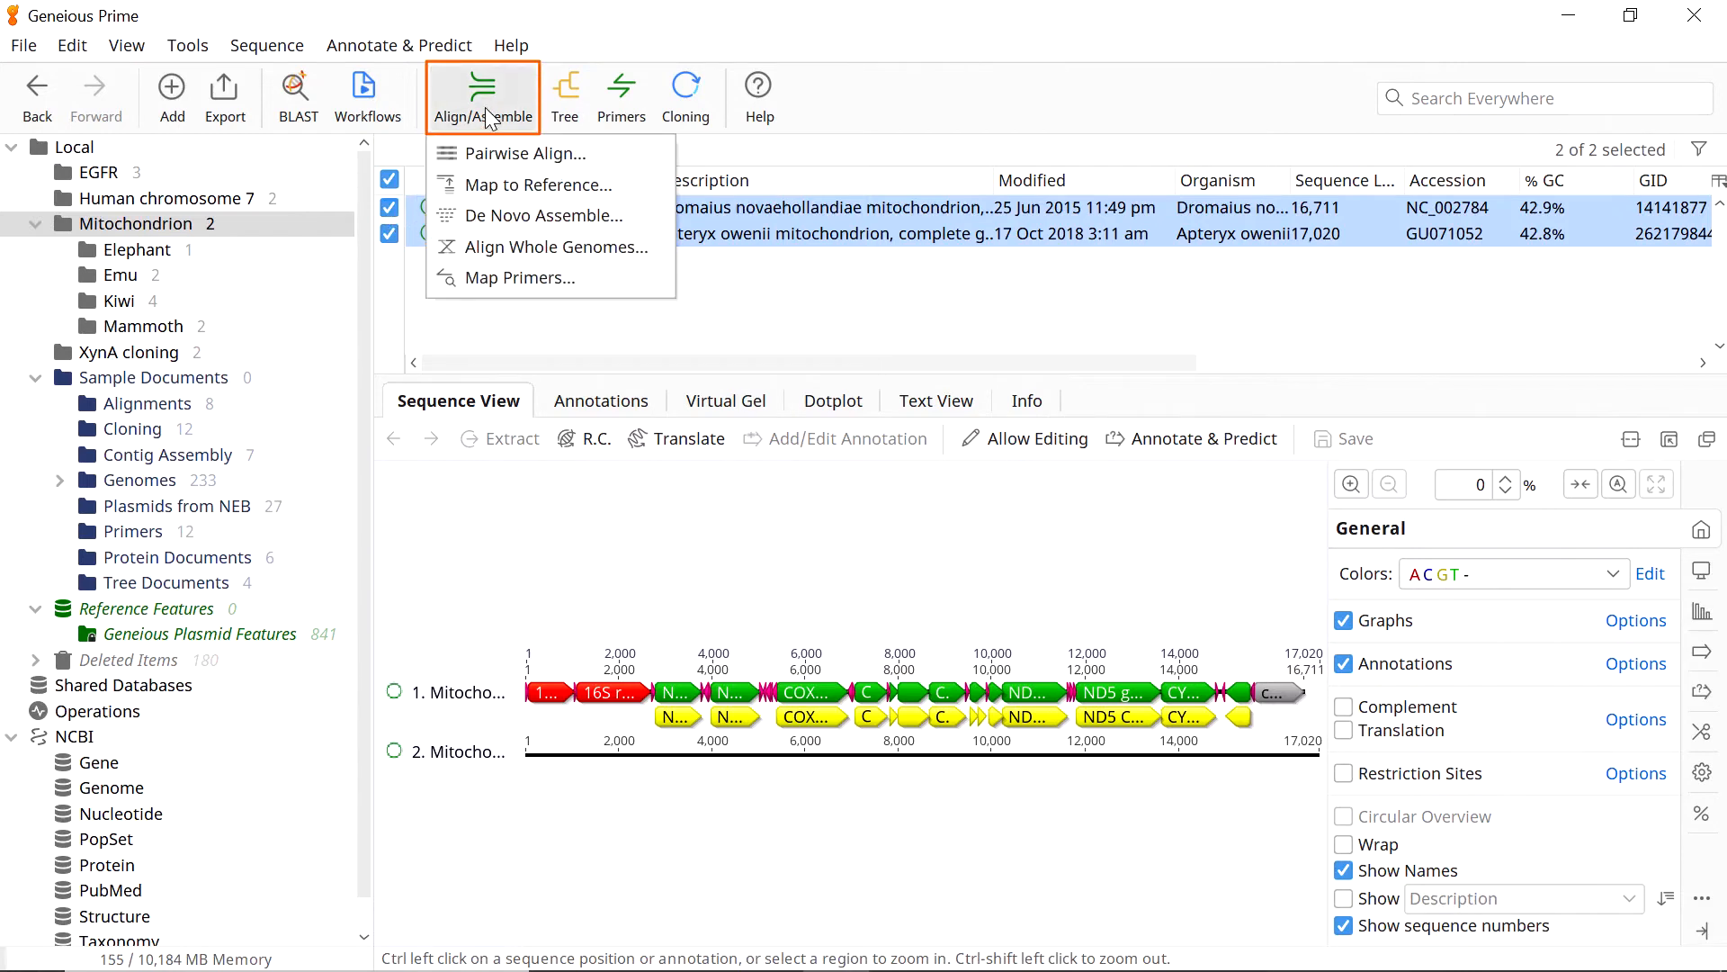
{"action": "left_click", "coordinate": [564, 154]}
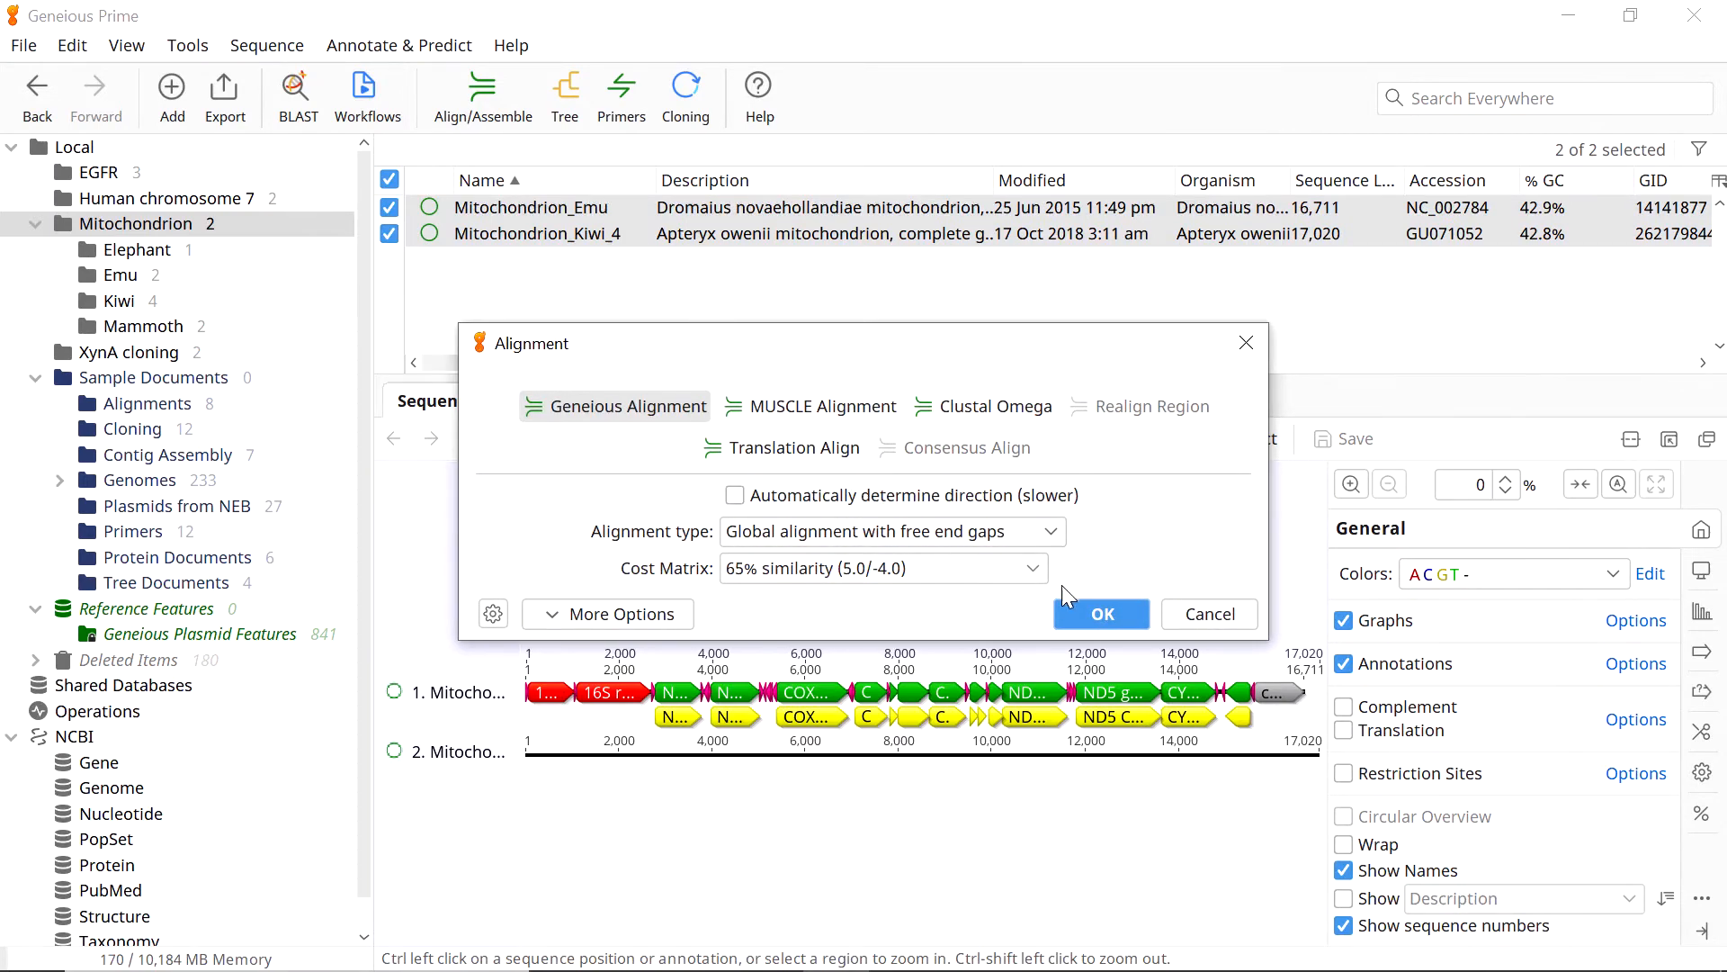
{"action": "left_click", "coordinate": [1099, 617]}
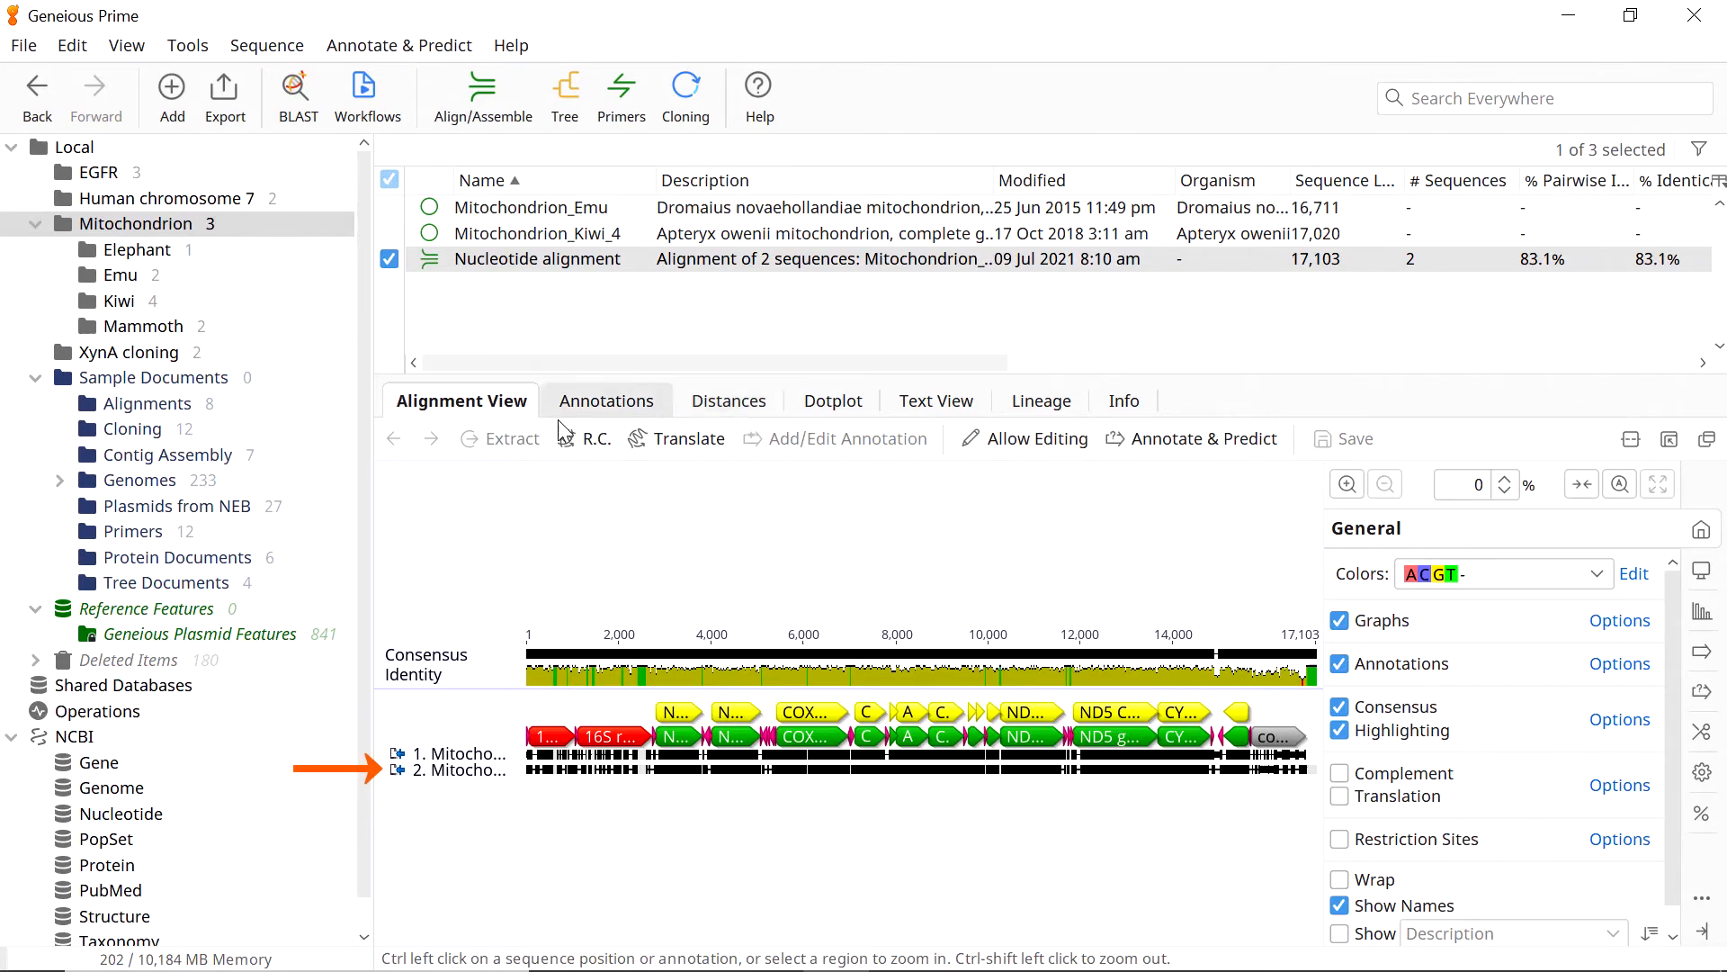
Set Mitochondrion_Kiwi_4 as the reference sequence of the nucleotide alignment and save the alignment
{"action": "right_click", "coordinate": [454, 775]}
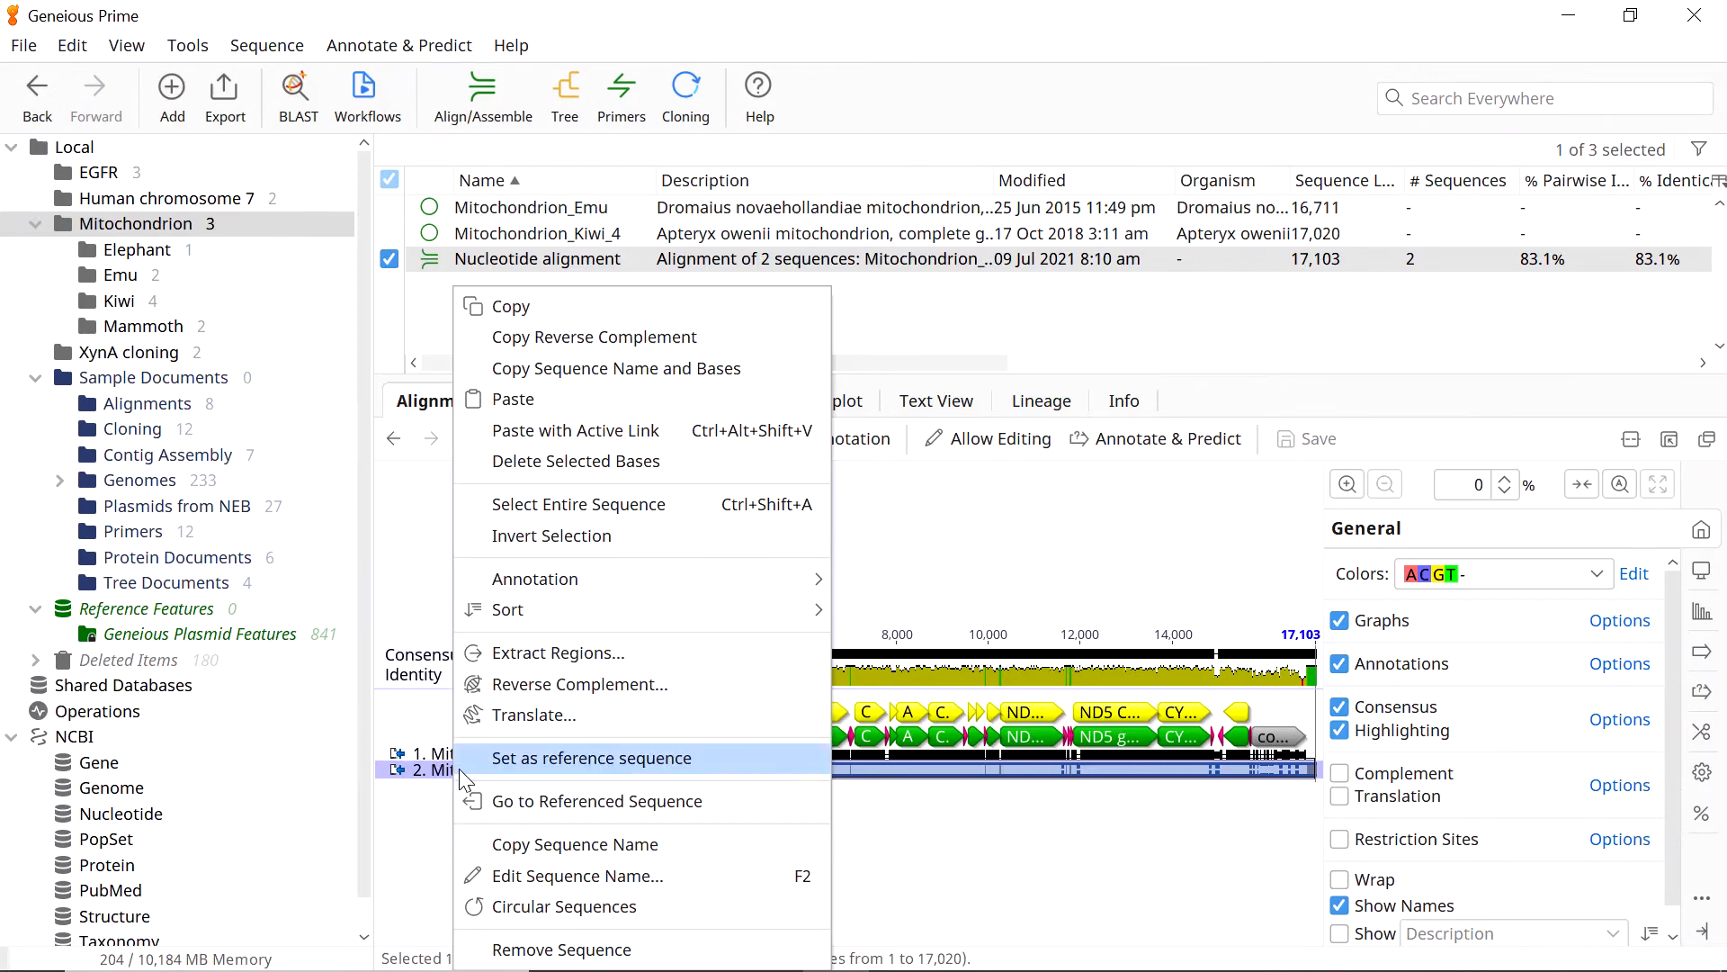
{"action": "left_click", "coordinate": [537, 761]}
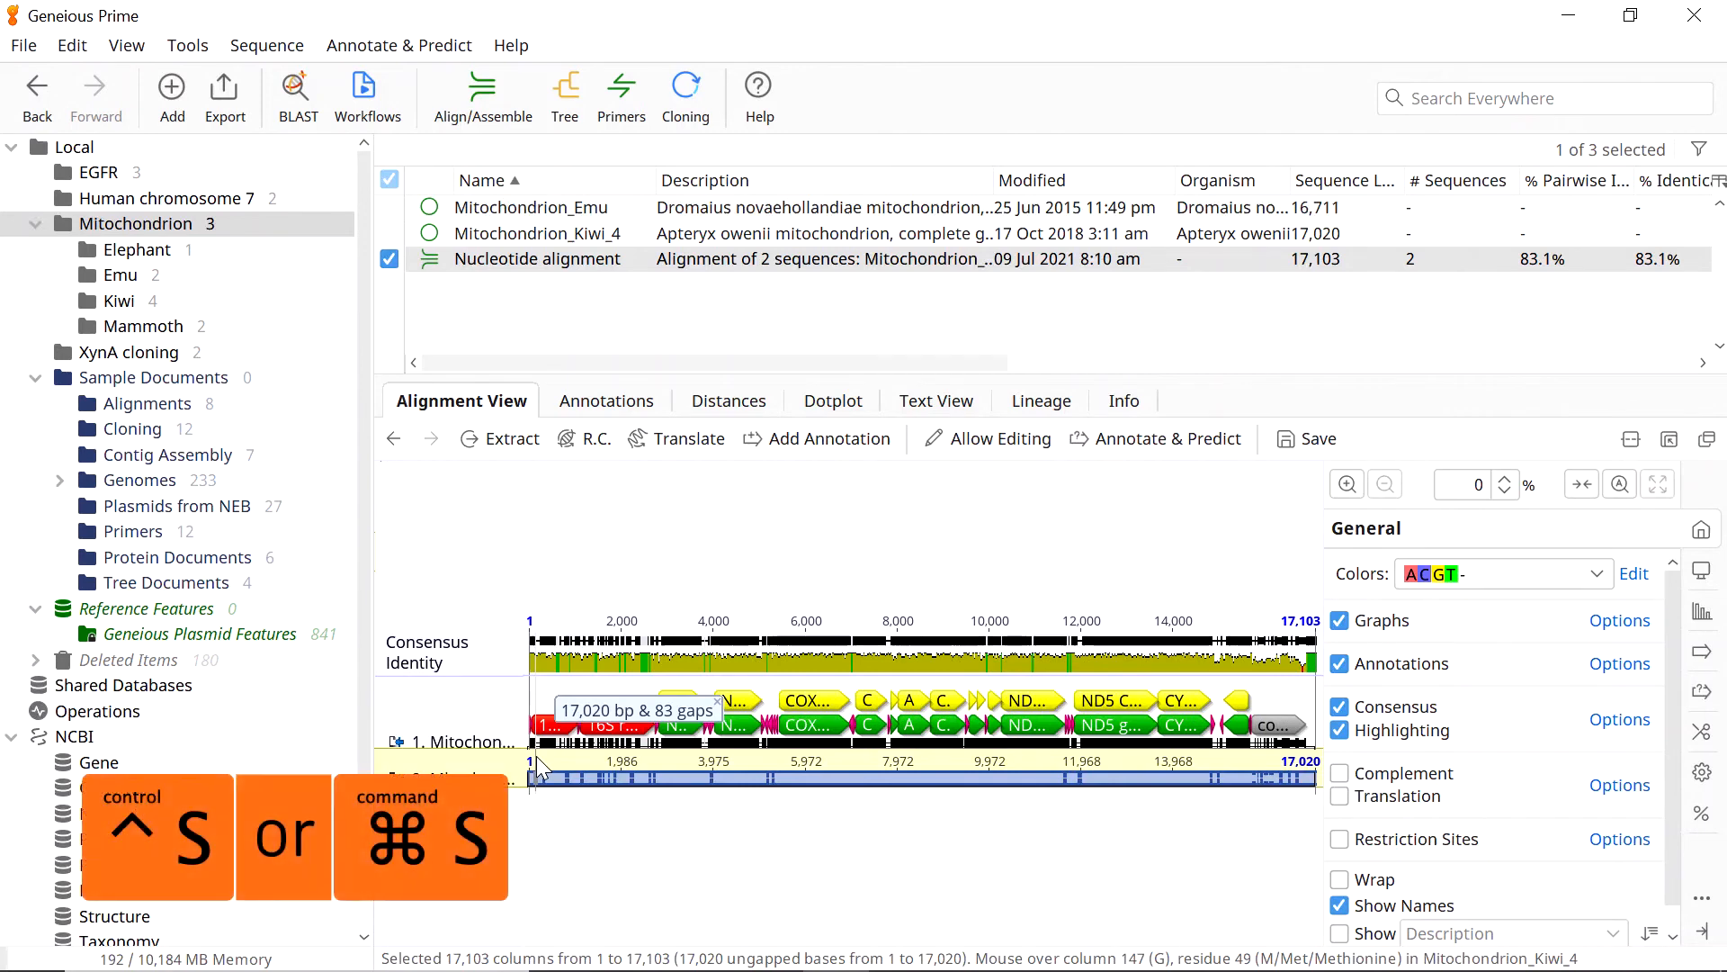
{"action": "key", "text": "ctrl+s"}
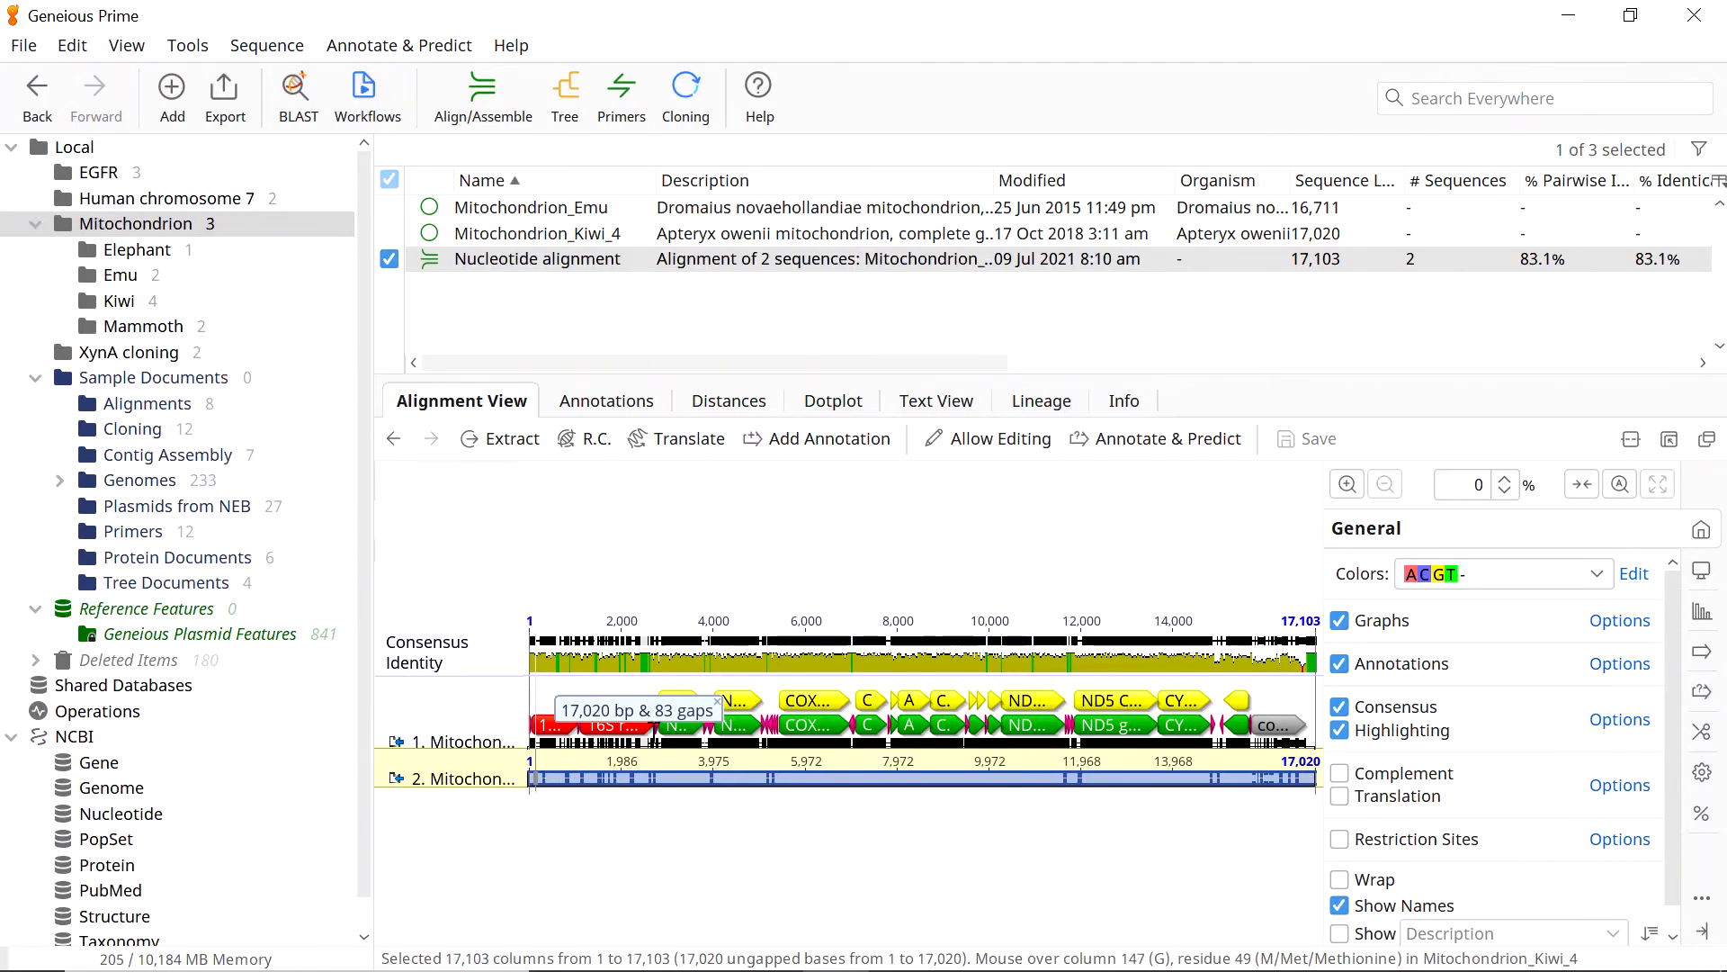
Transfer the best-match annotations onto the Mitochondrion_Kiwi_4 reference sequence in the alignment at 79% similarity
{"action": "left_click", "coordinate": [1703, 692]}
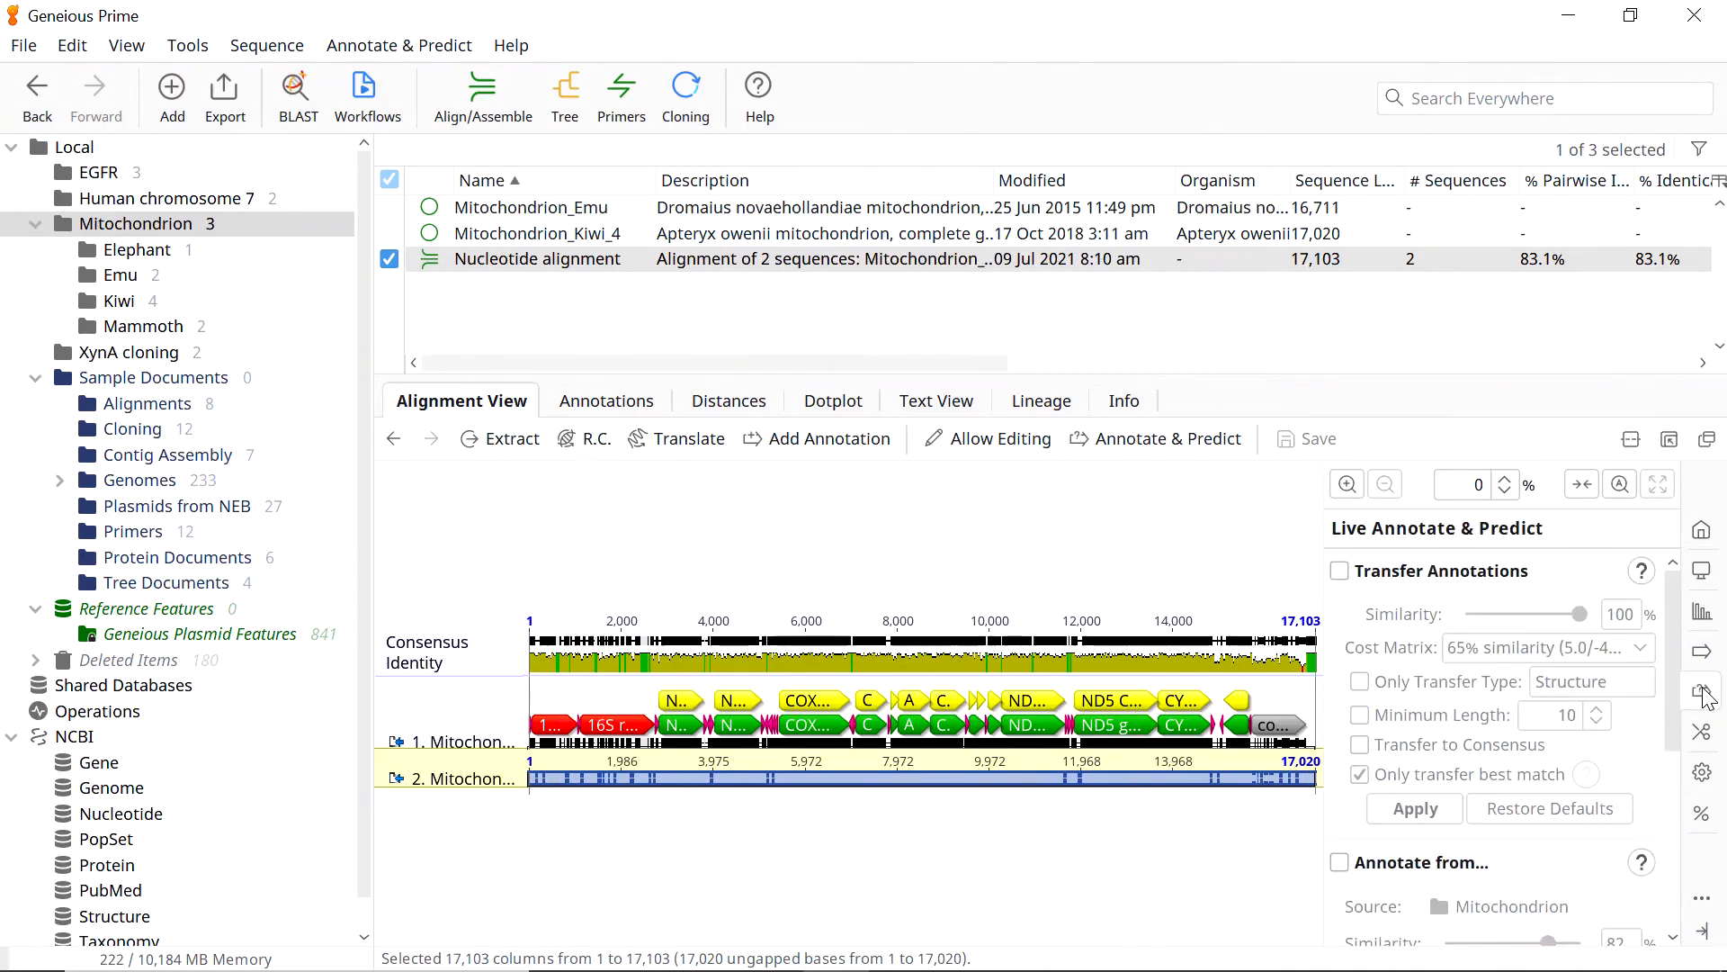
{"action": "left_click", "coordinate": [1340, 572]}
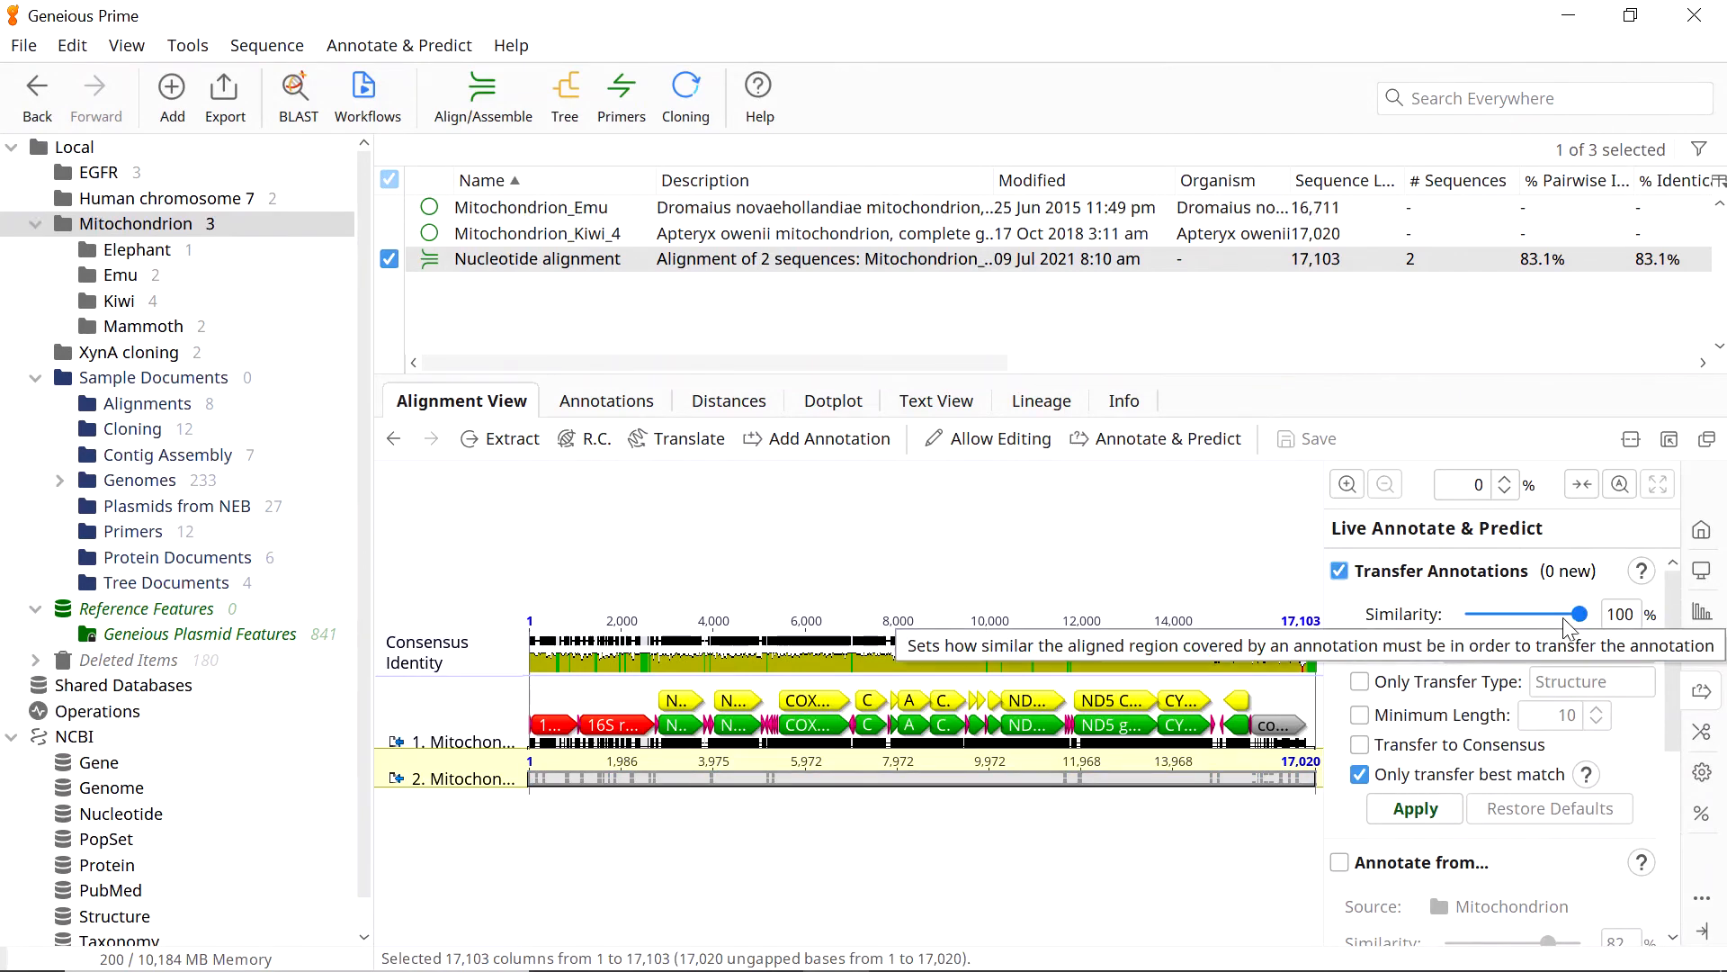
{"action": "left_click_drag", "start_coordinate": [1580, 615], "coordinate": [1553, 615]}
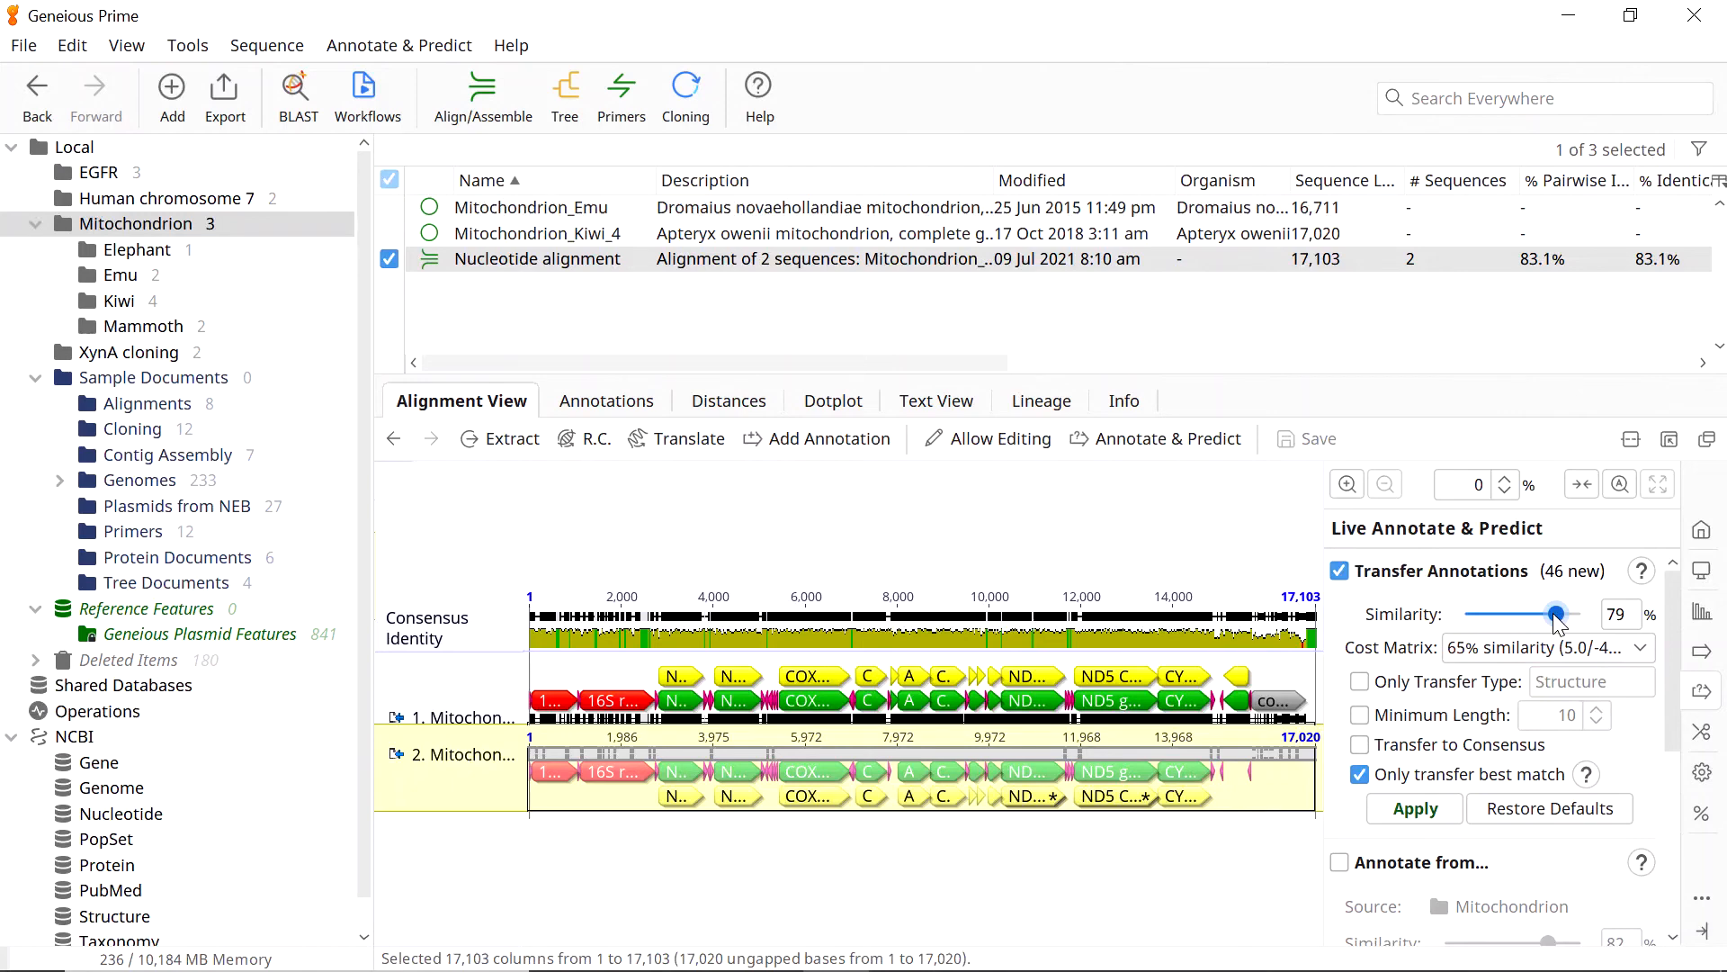
{"action": "left_click", "coordinate": [1423, 810]}
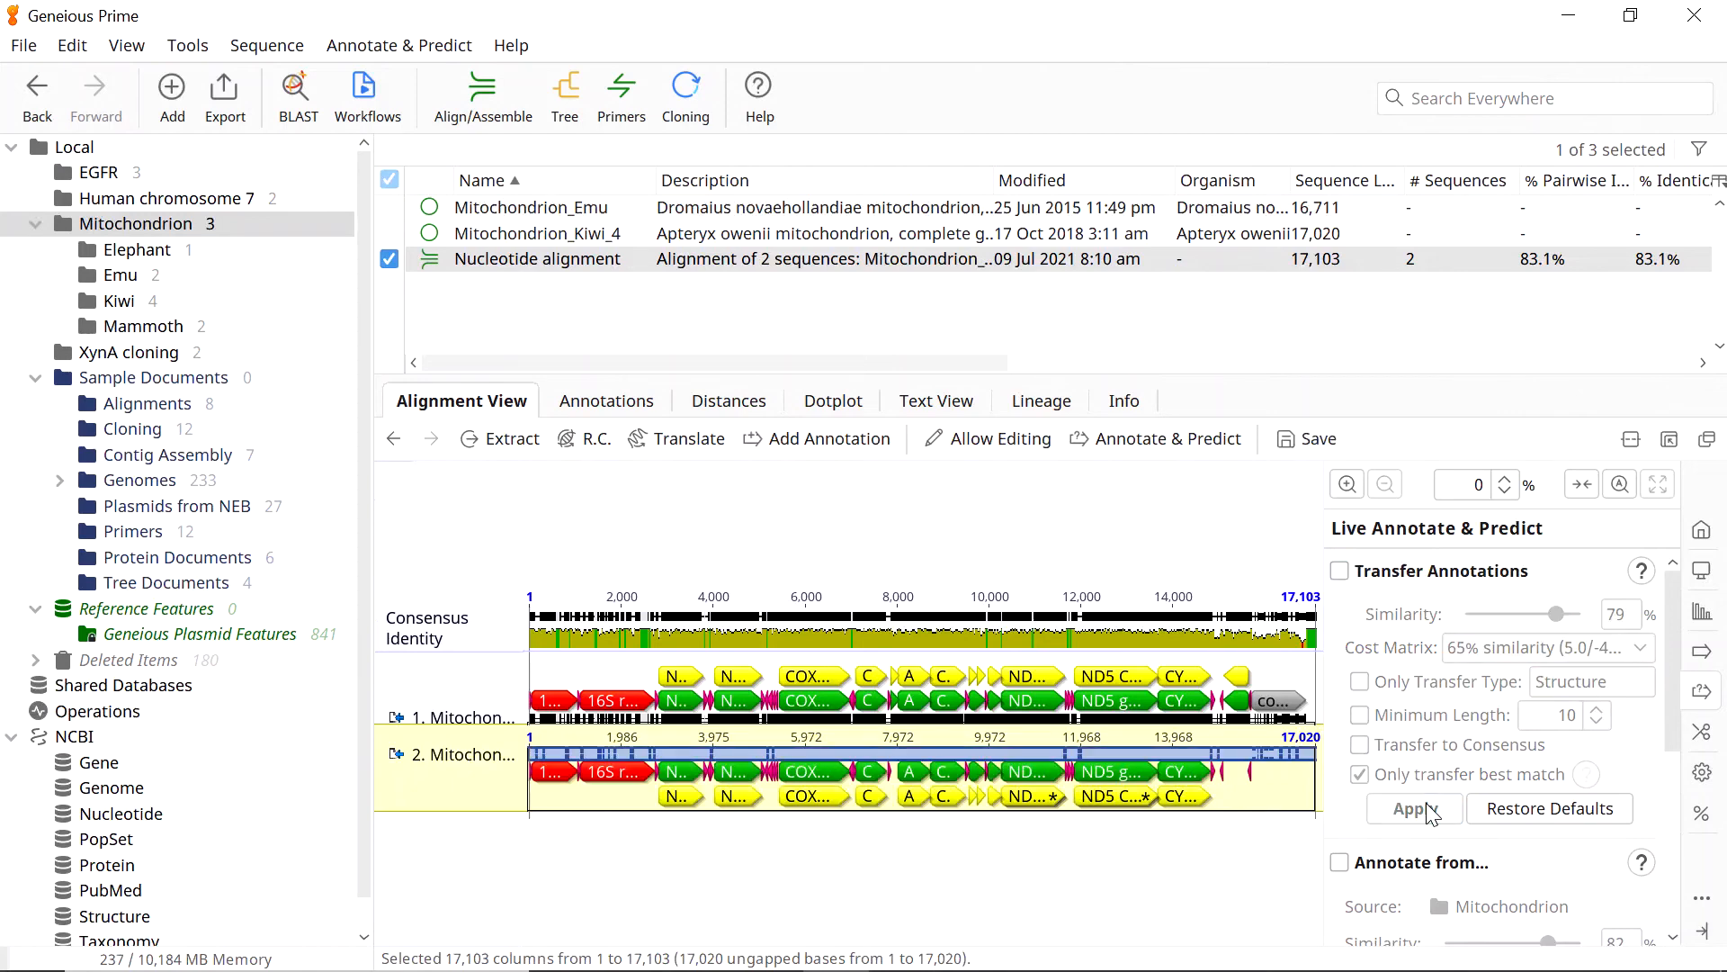
Save the alignment with its changes applied to the original sequences, and view the whole annotated Mitochondrion_Kiwi_4 sequence
{"action": "left_click", "coordinate": [1316, 445]}
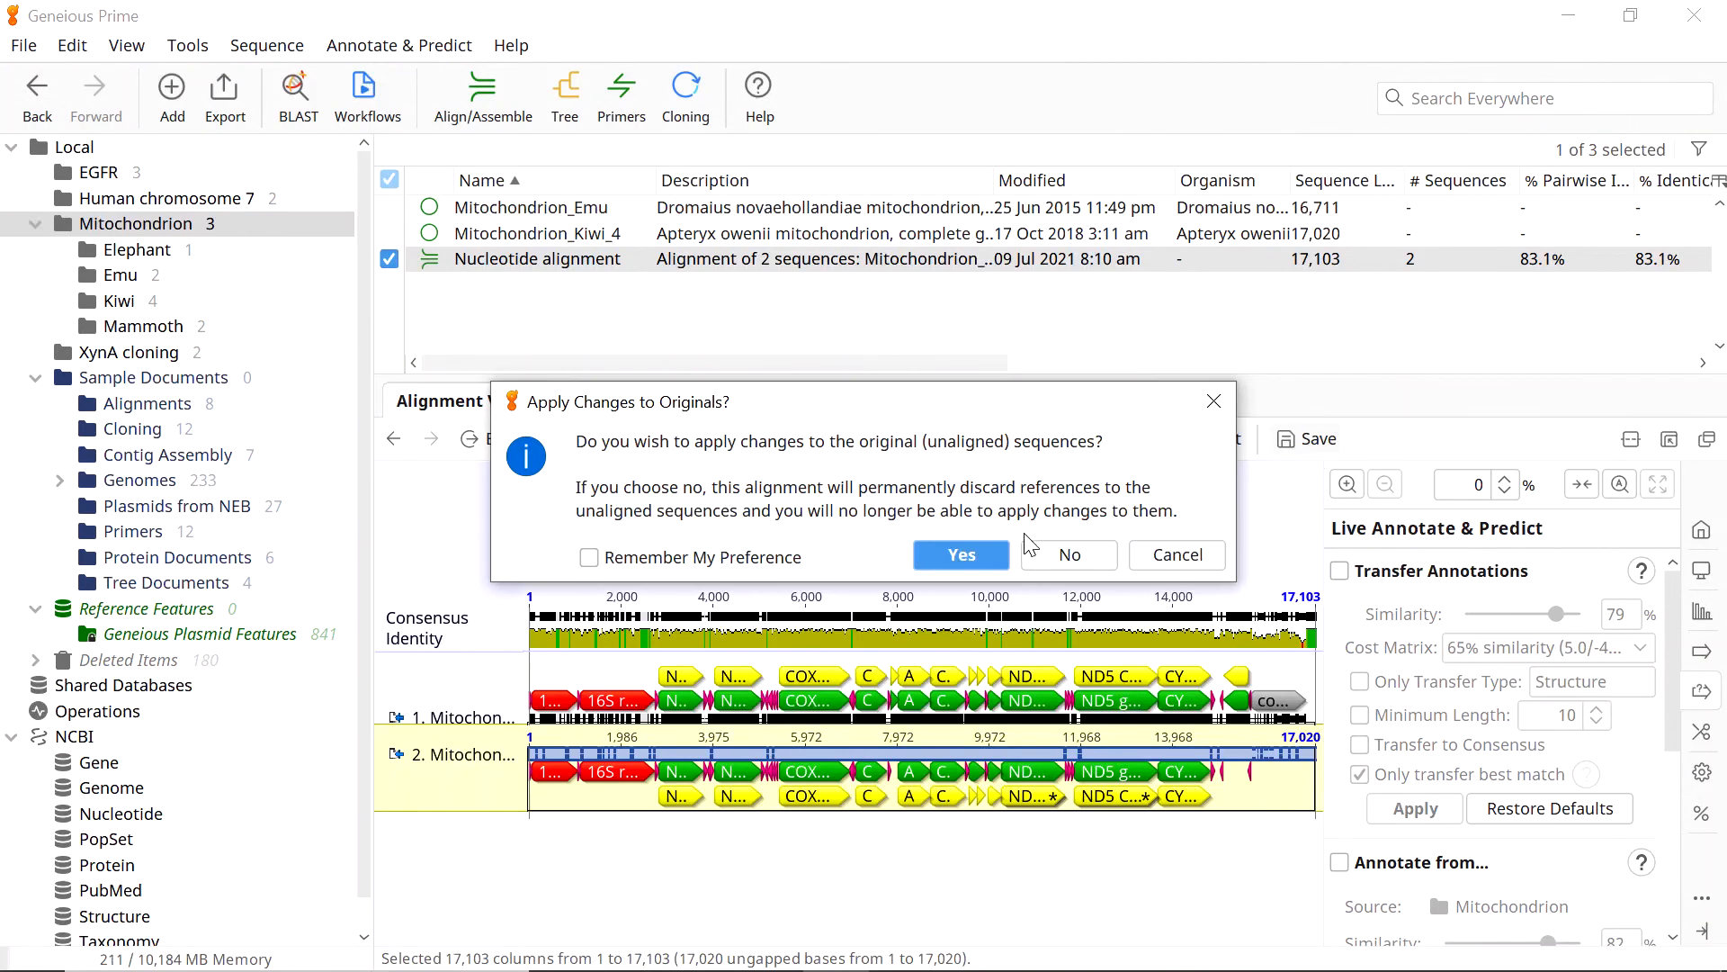
{"action": "left_click", "coordinate": [963, 553]}
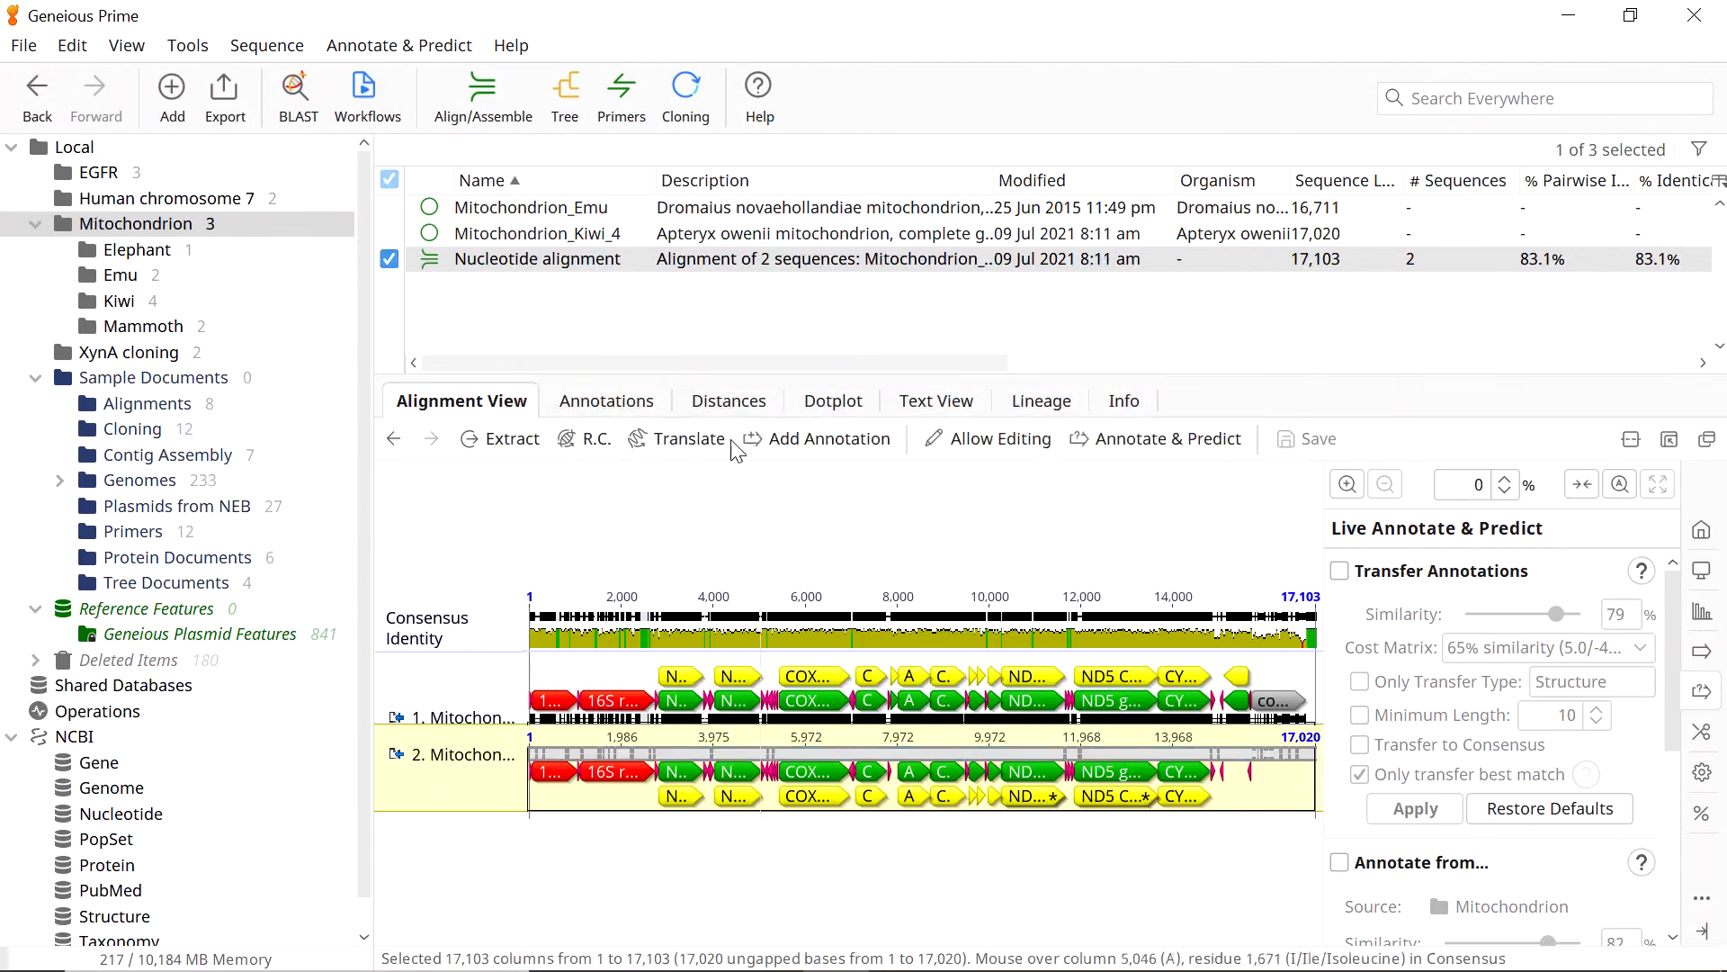
{"action": "left_click", "coordinate": [553, 236]}
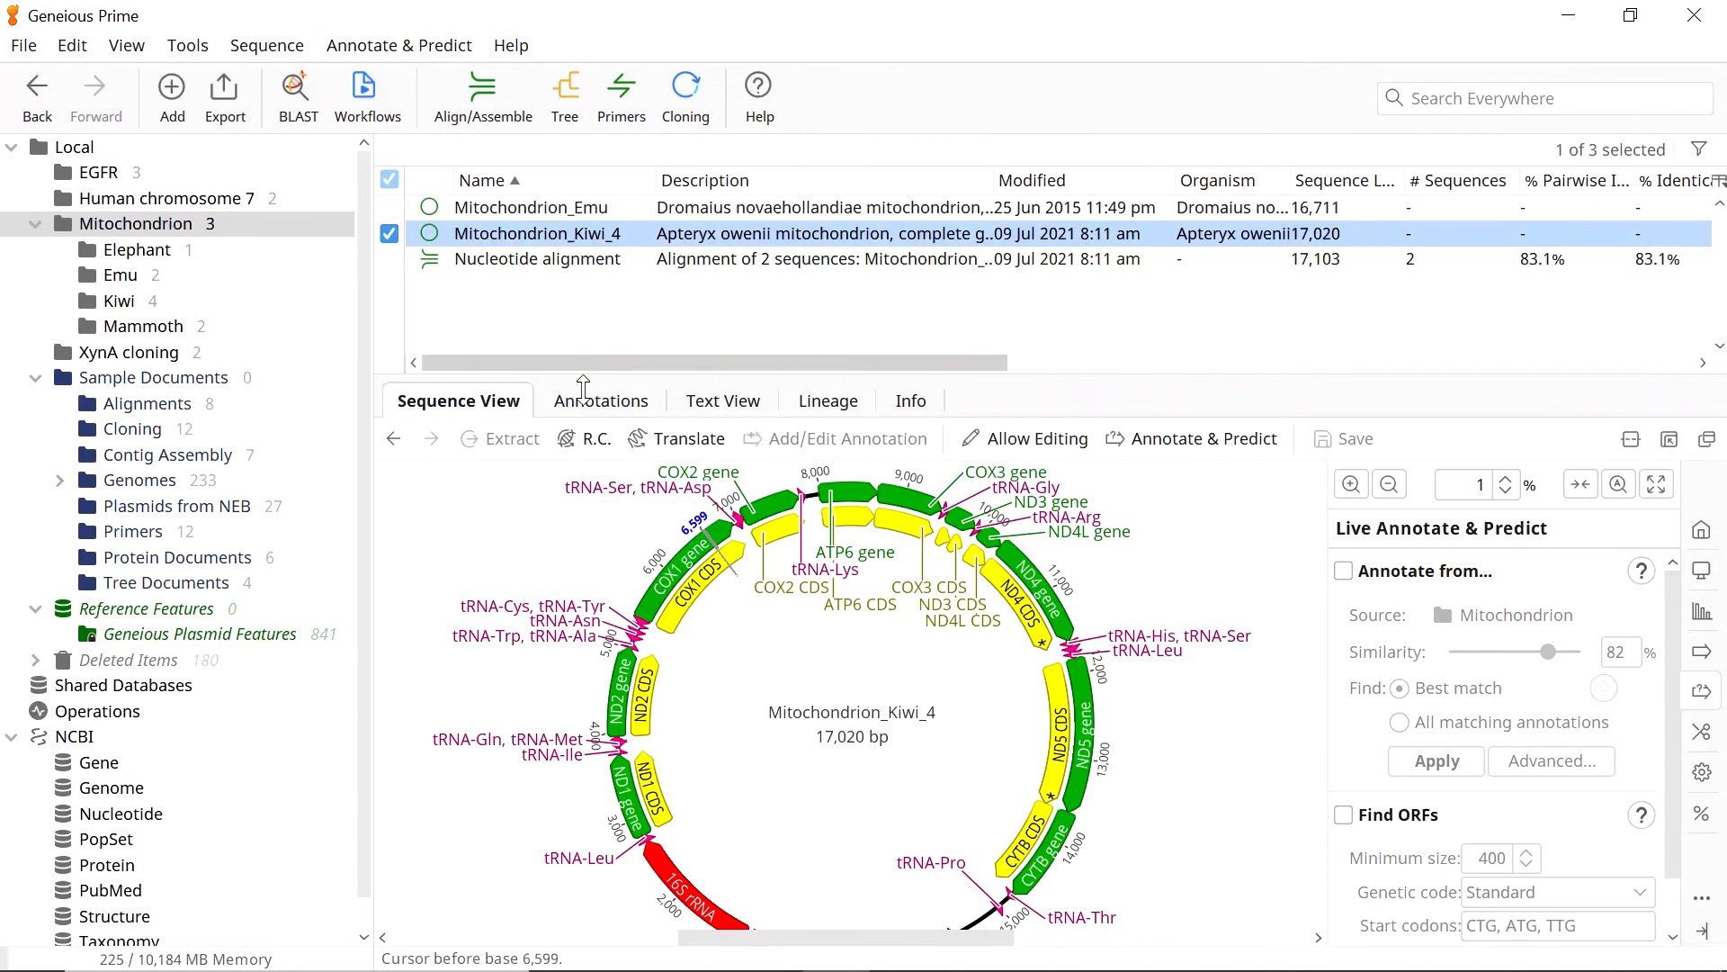
{"action": "scroll", "coordinate": [598, 538], "scroll_direction": "down", "scroll_amount": 2}
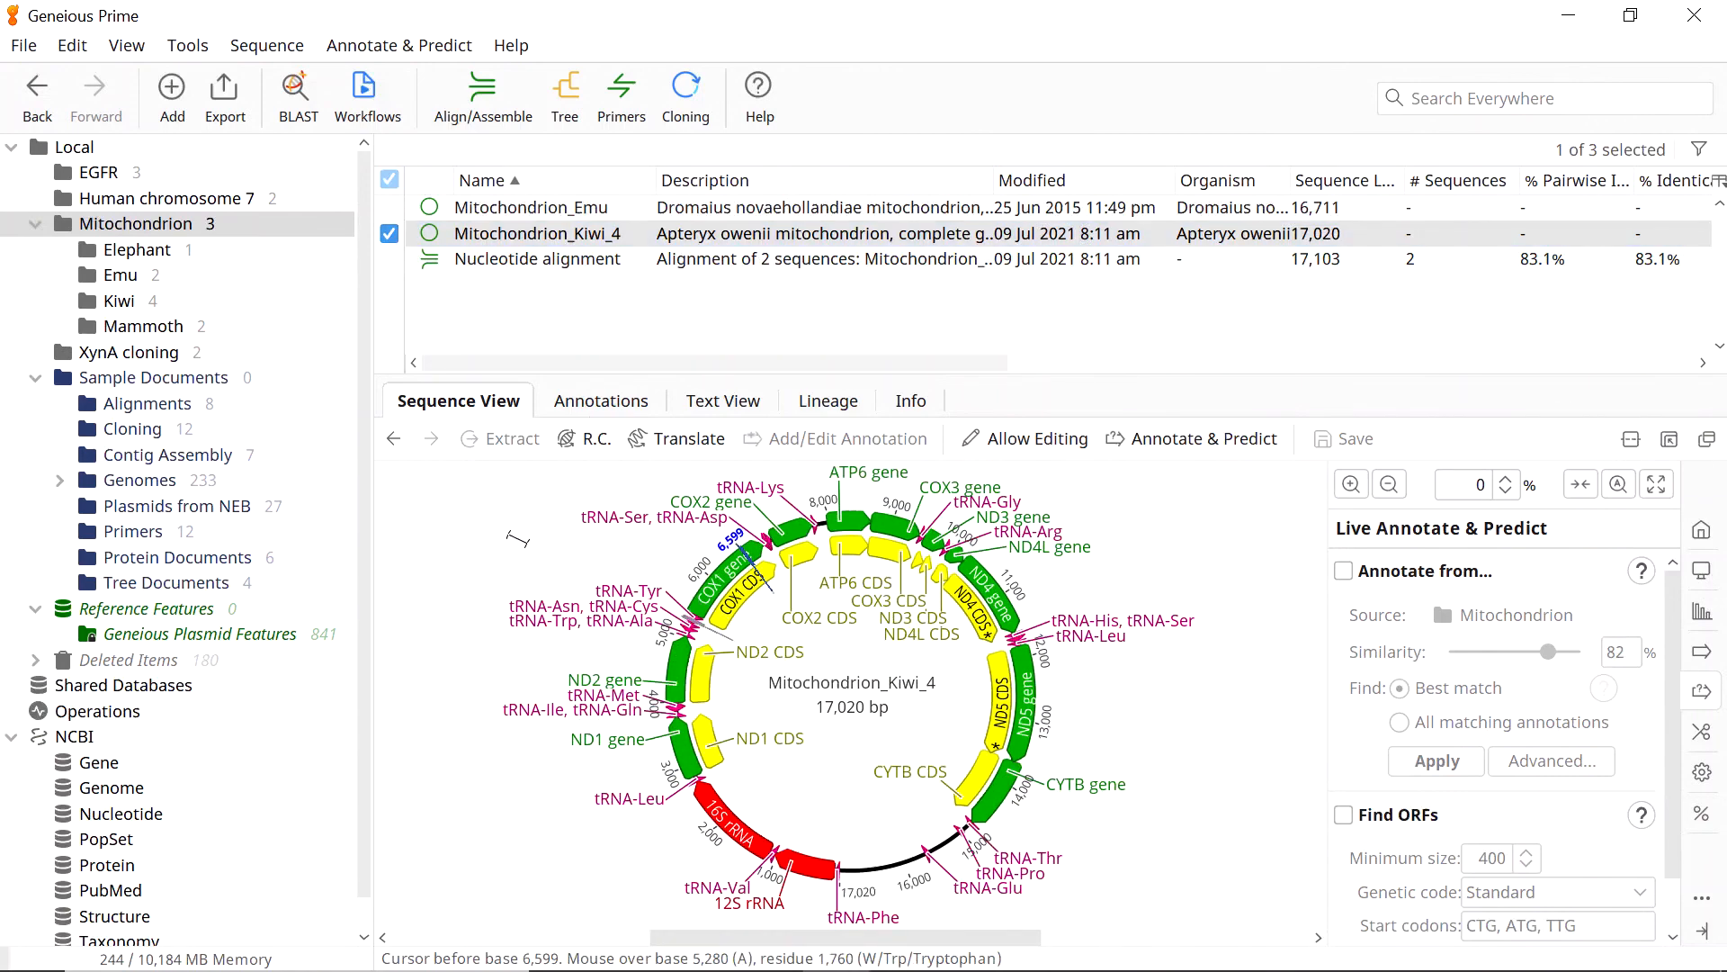